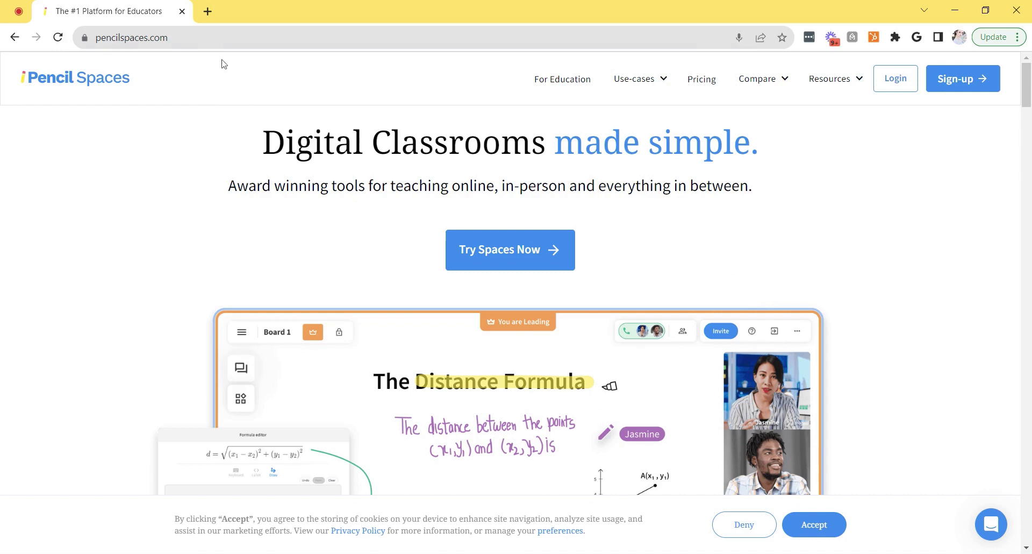
- Sign in to Pencil Spaces from pencilspaces.com with a Google account
{"action": "key", "text": "ctrl+l"}
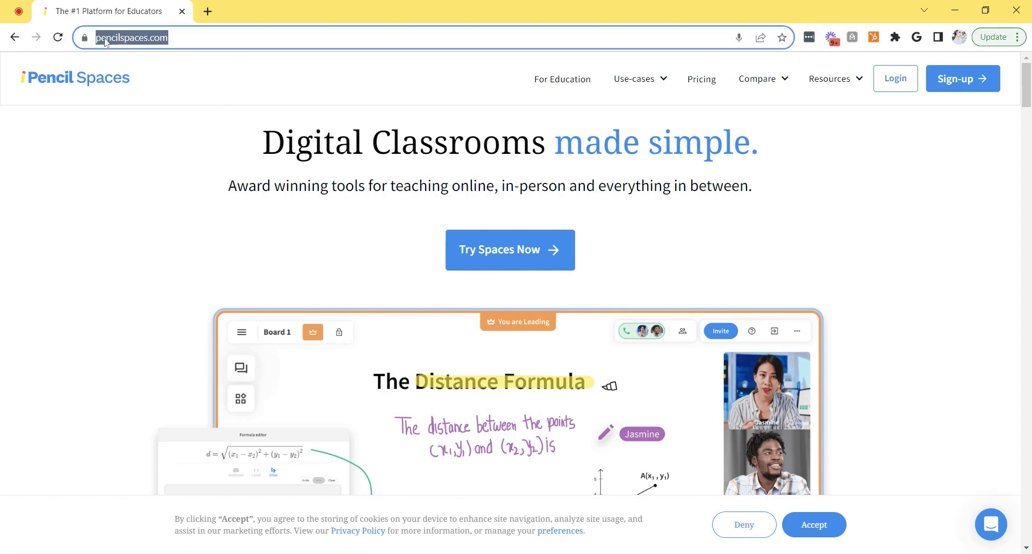
{"action": "left_click", "coordinate": [189, 69]}
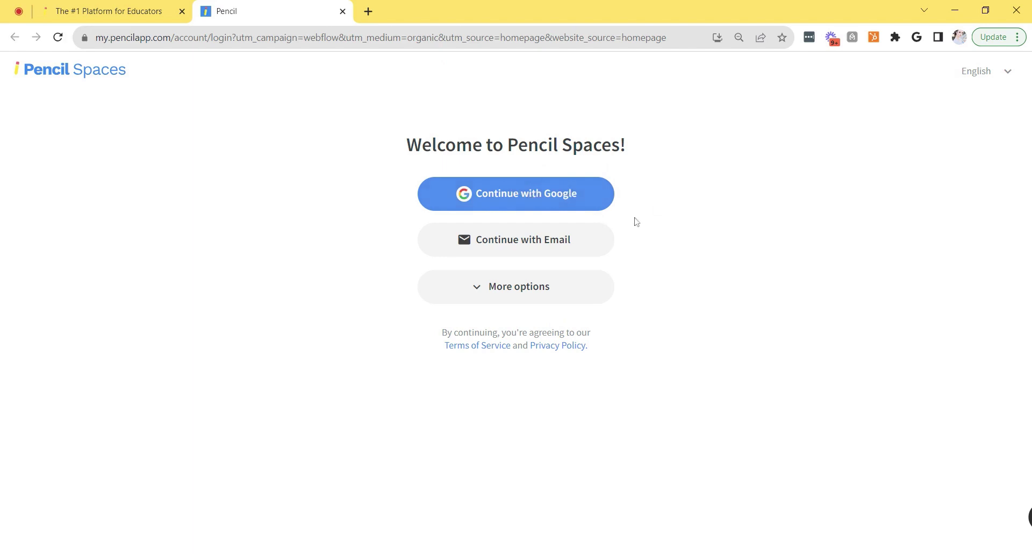
{"action": "left_click", "coordinate": [494, 290]}
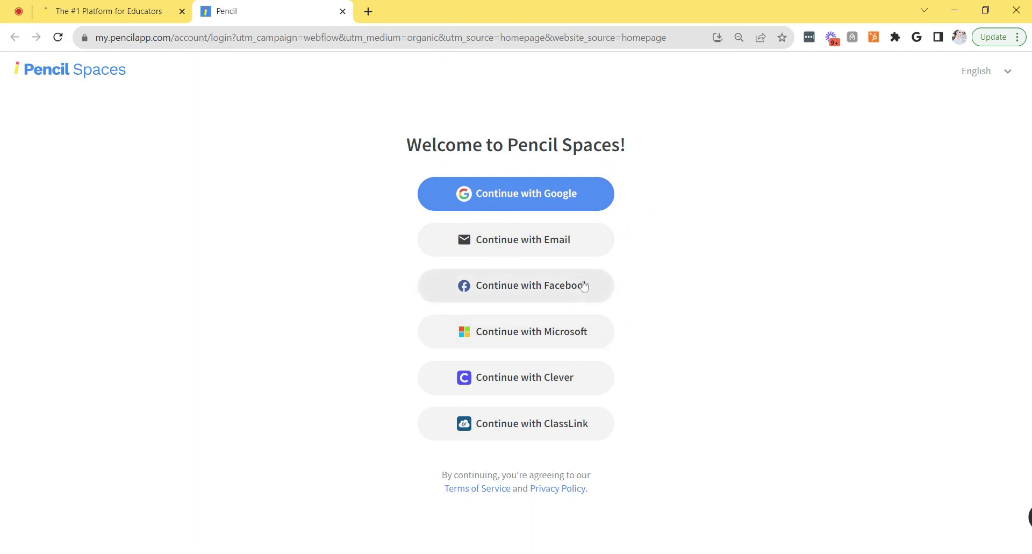
{"action": "left_click", "coordinate": [532, 238]}
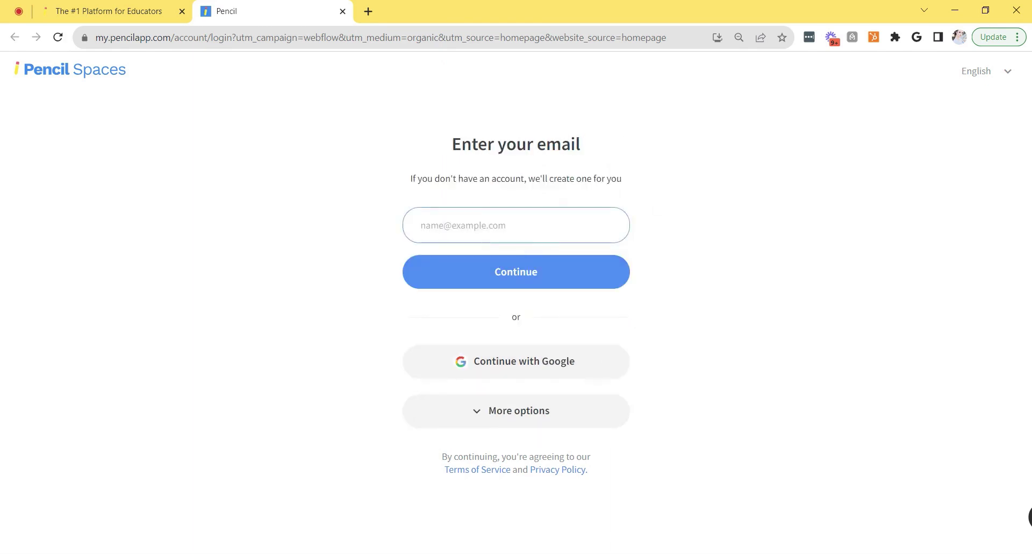
{"action": "left_click", "coordinate": [573, 365]}
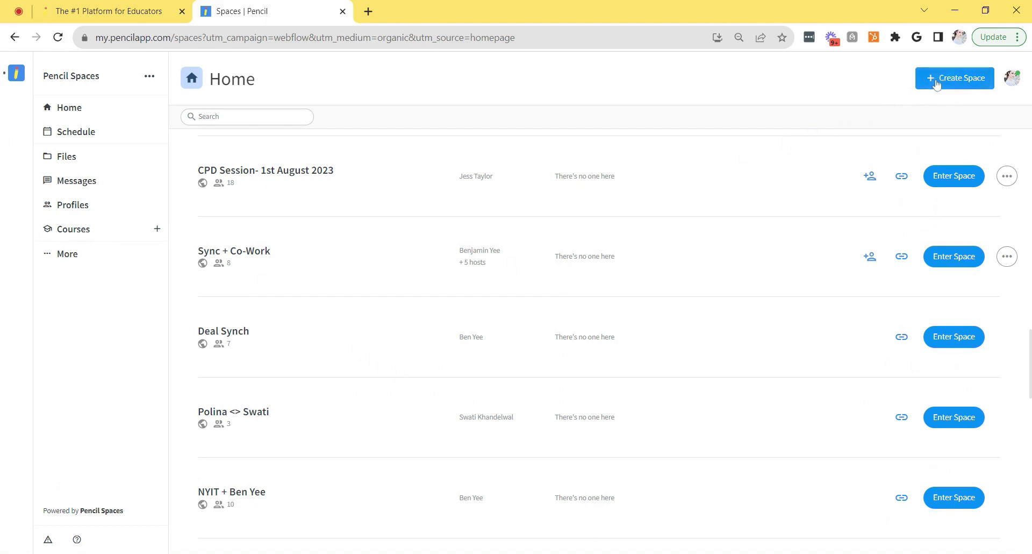
- Create a new Space and name it "Math Lesson - Tuesdays 11:00AM"
{"action": "left_click", "coordinate": [936, 83]}
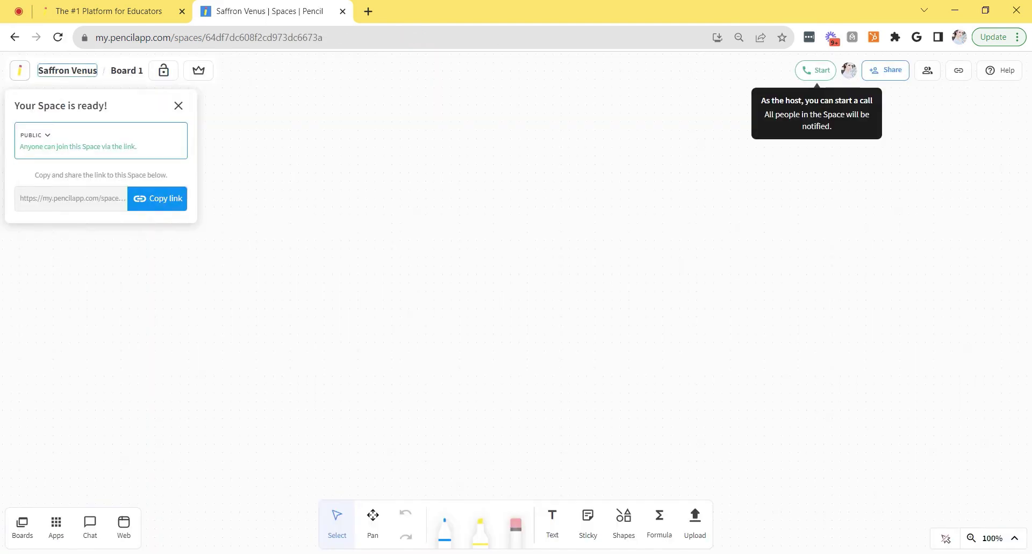
{"action": "left_click_drag", "start_coordinate": [77, 70], "coordinate": [37, 71]}
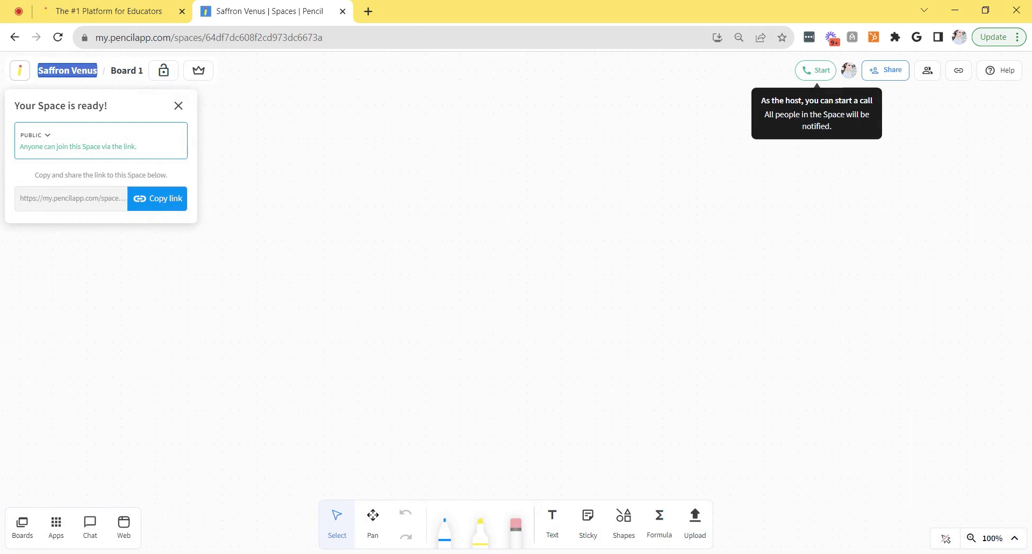
{"action": "type", "text": "Math"}
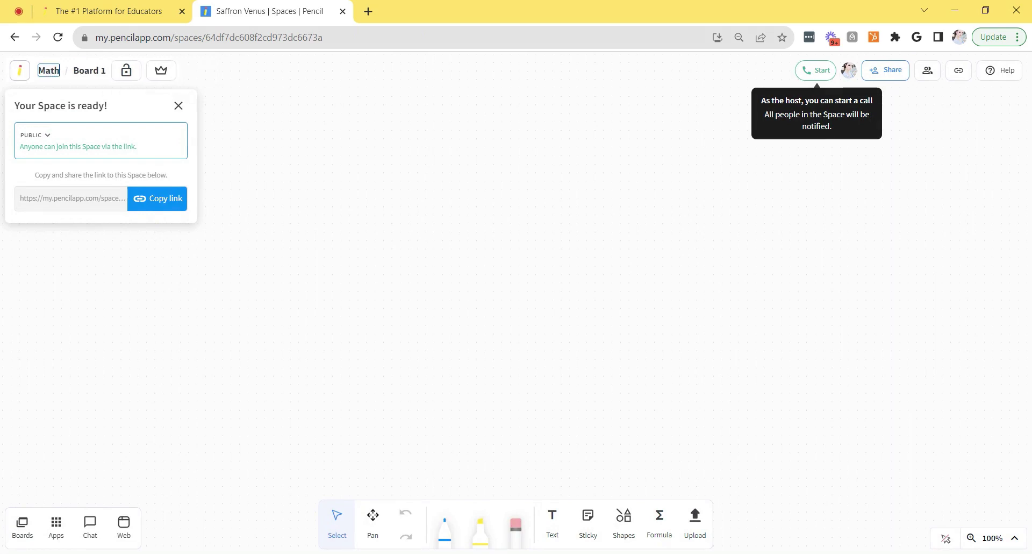
{"action": "type", "text": " Lesson -"}
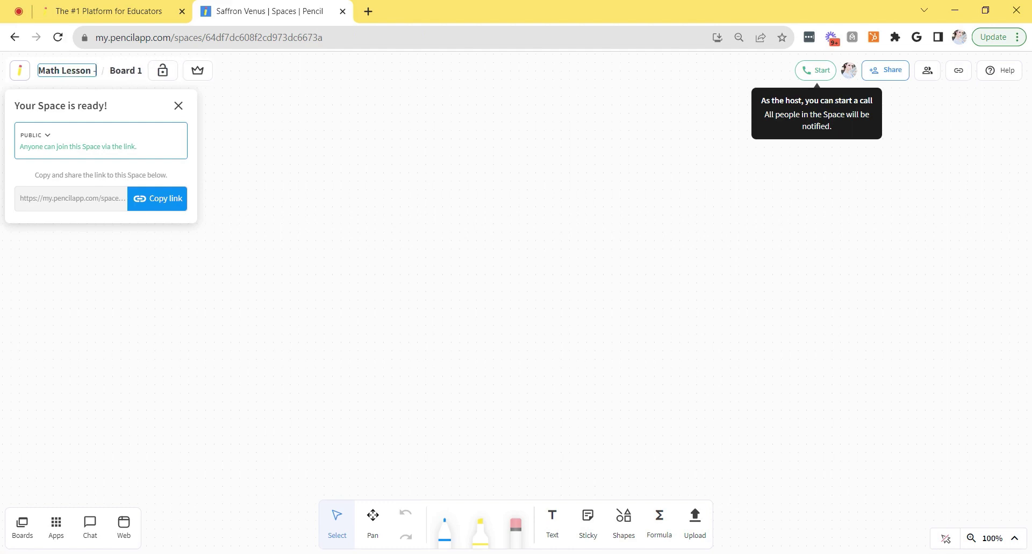
{"action": "type", "text": " Tuesdays 11:00AM"}
{"action": "key", "text": "Return"}
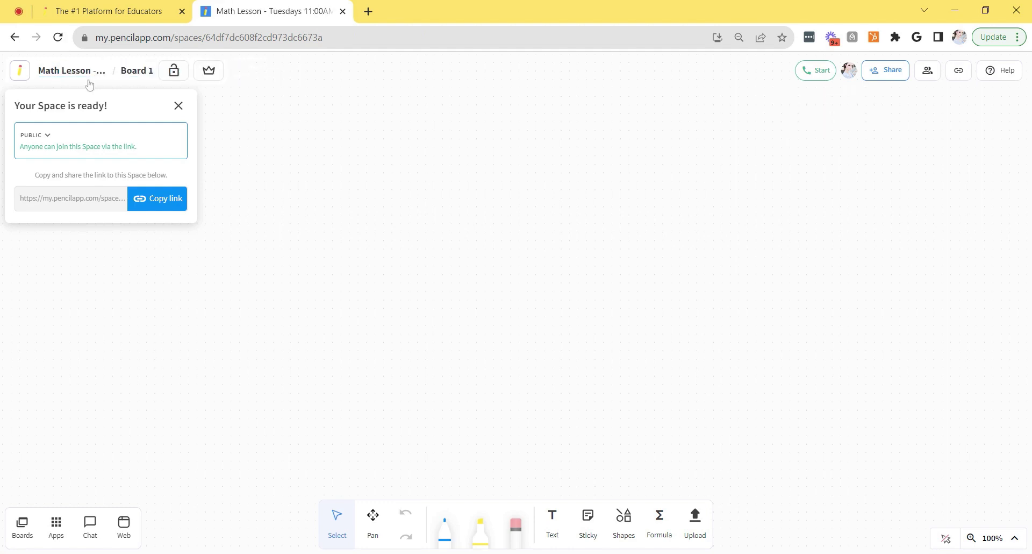
{"action": "left_click", "coordinate": [92, 70]}
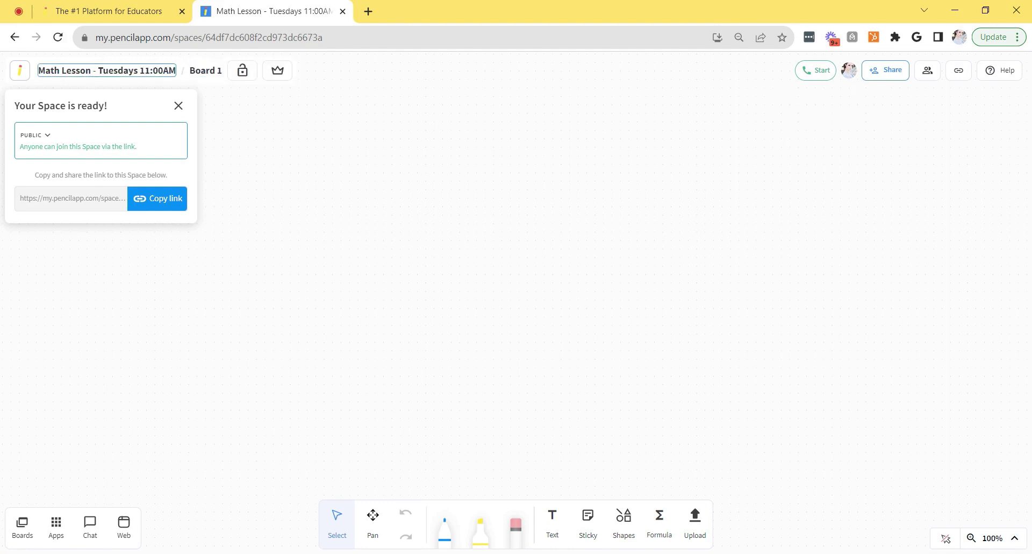
{"action": "left_click", "coordinate": [37, 79]}
{"action": "left_click", "coordinate": [50, 70]}
{"action": "left_click", "coordinate": [228, 104]}
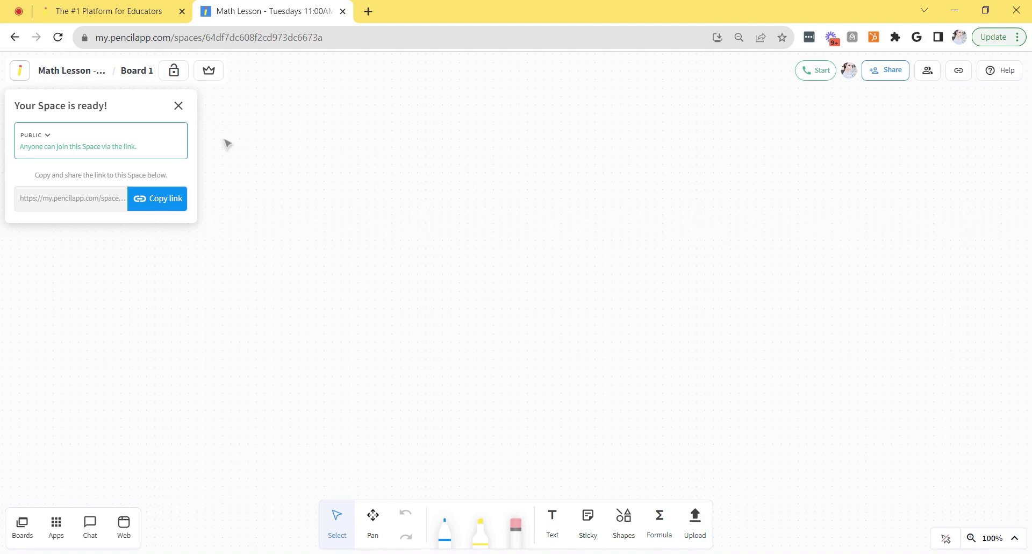
- Copy the Space's link and send one person an invitation as Participant with the default message and notification
{"action": "left_click", "coordinate": [158, 202]}
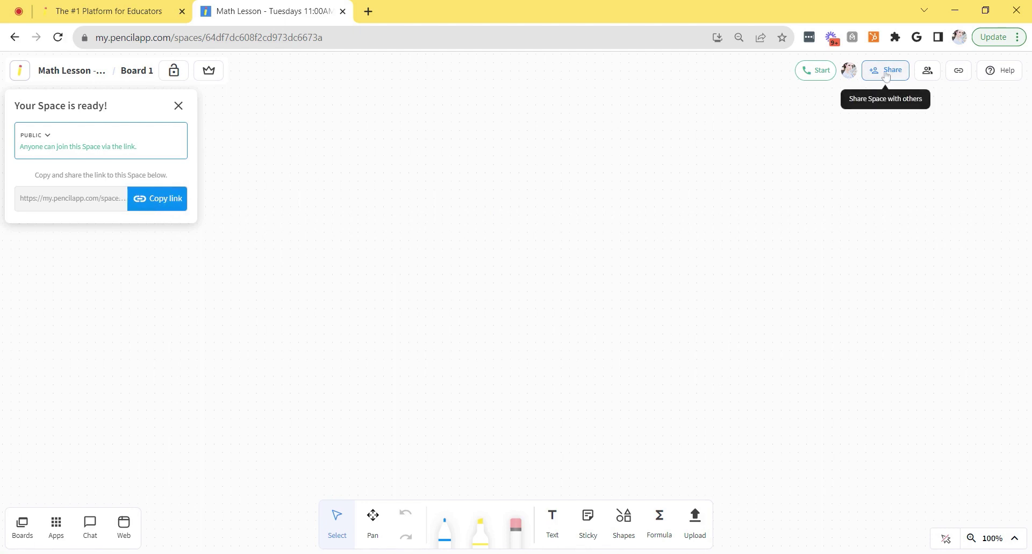
{"action": "left_click", "coordinate": [886, 76]}
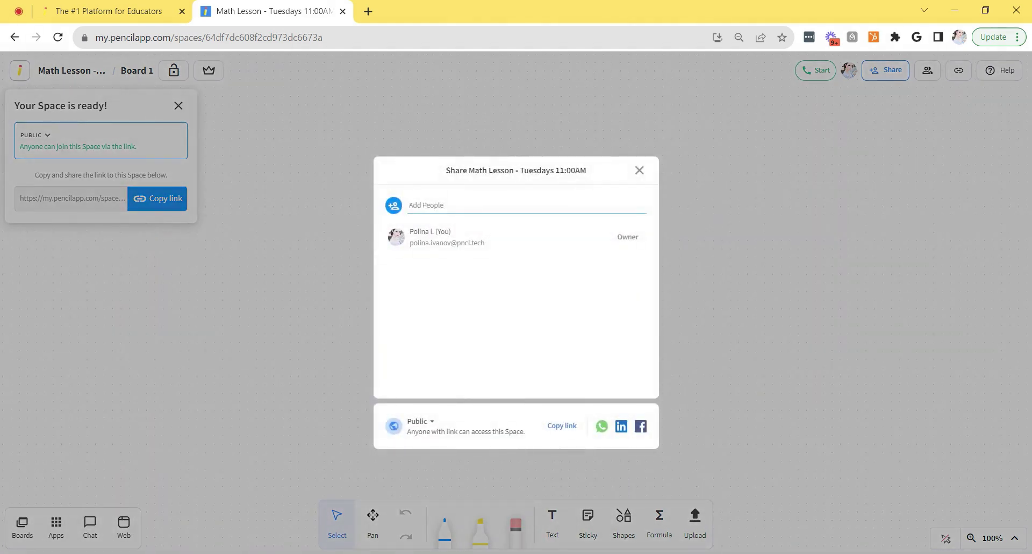
{"action": "type", "text": "kiara"}
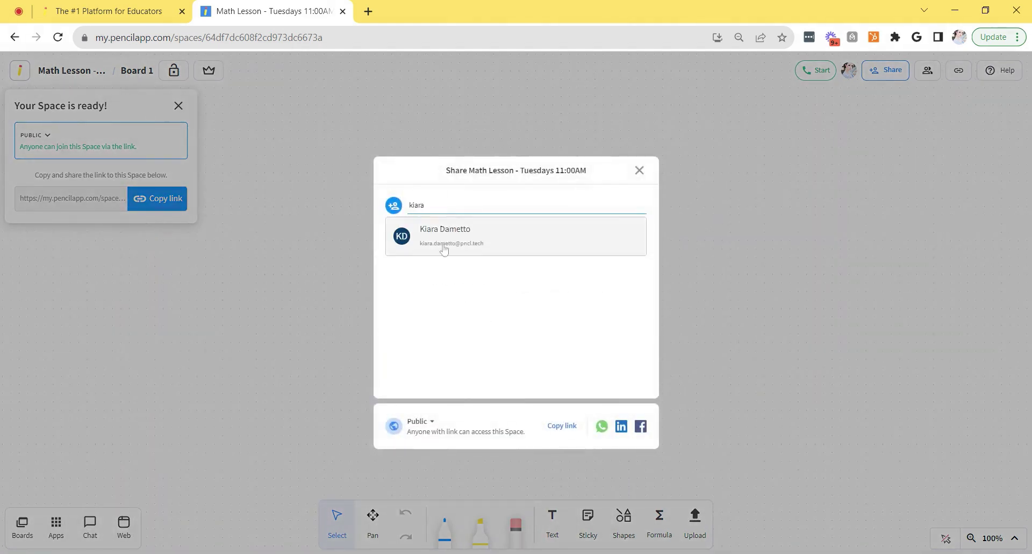
{"action": "left_click", "coordinate": [457, 237]}
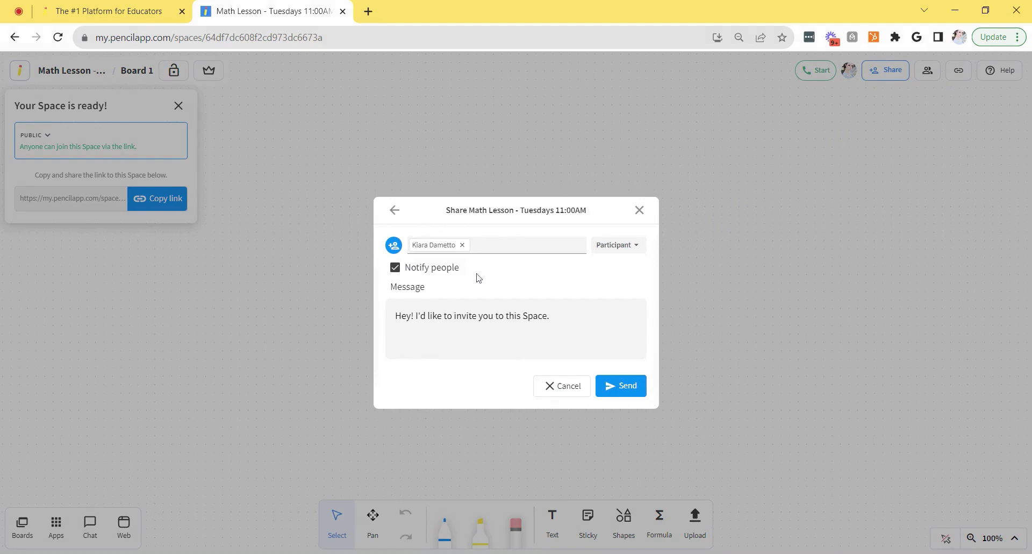
{"action": "left_click", "coordinate": [634, 391]}
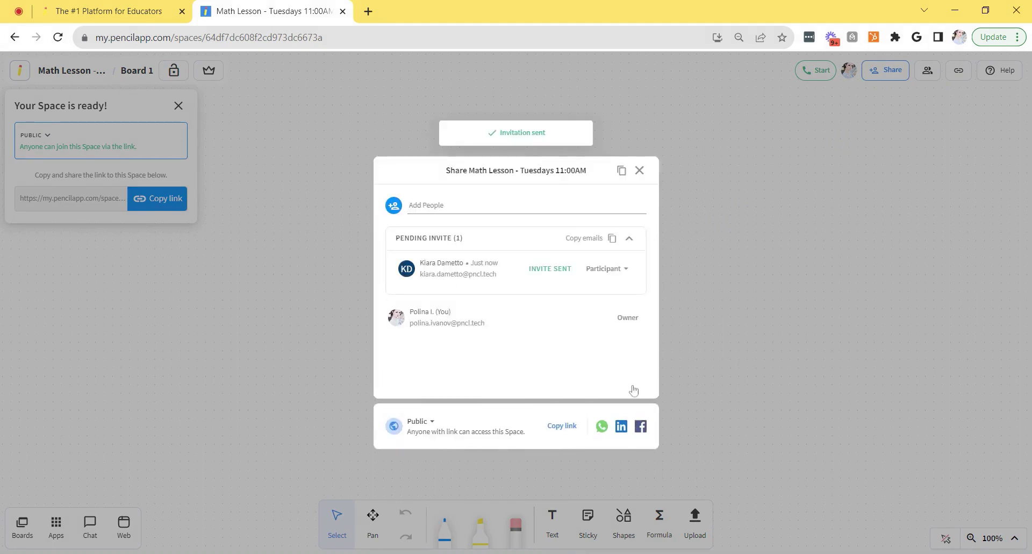
{"action": "left_click", "coordinate": [639, 170]}
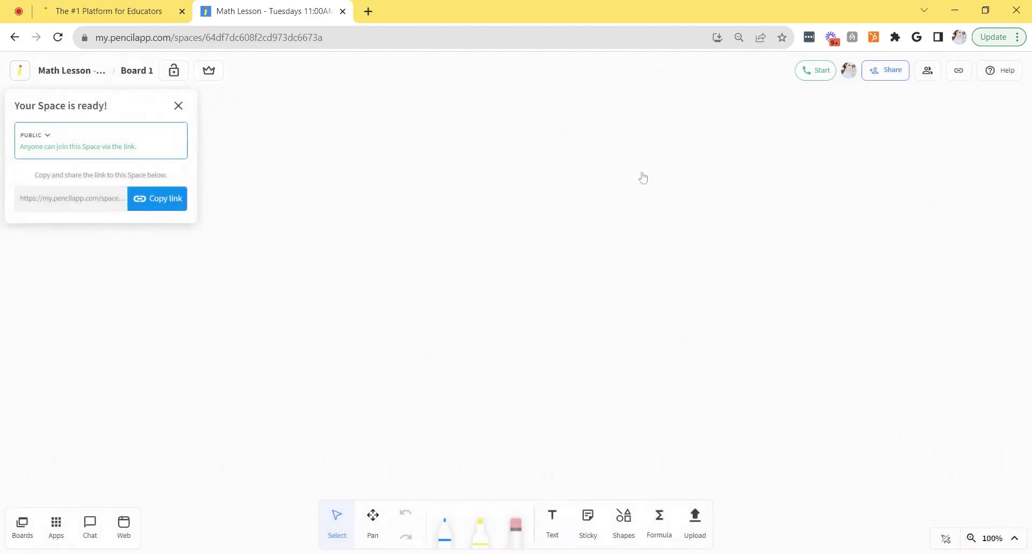
{"action": "left_click", "coordinate": [179, 106]}
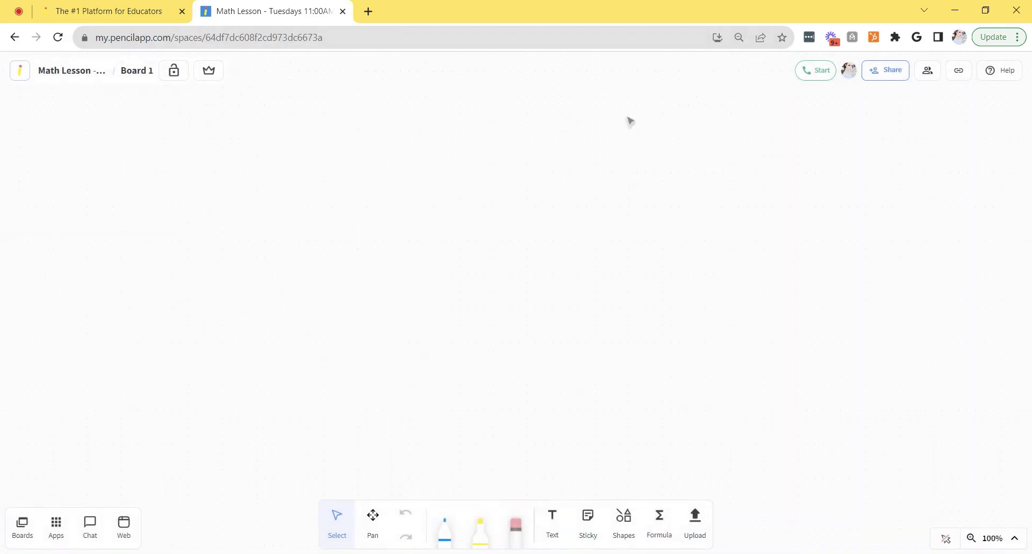
- Look over the sources for inserting files and the list of apps available in the Space
{"action": "left_click", "coordinate": [696, 524]}
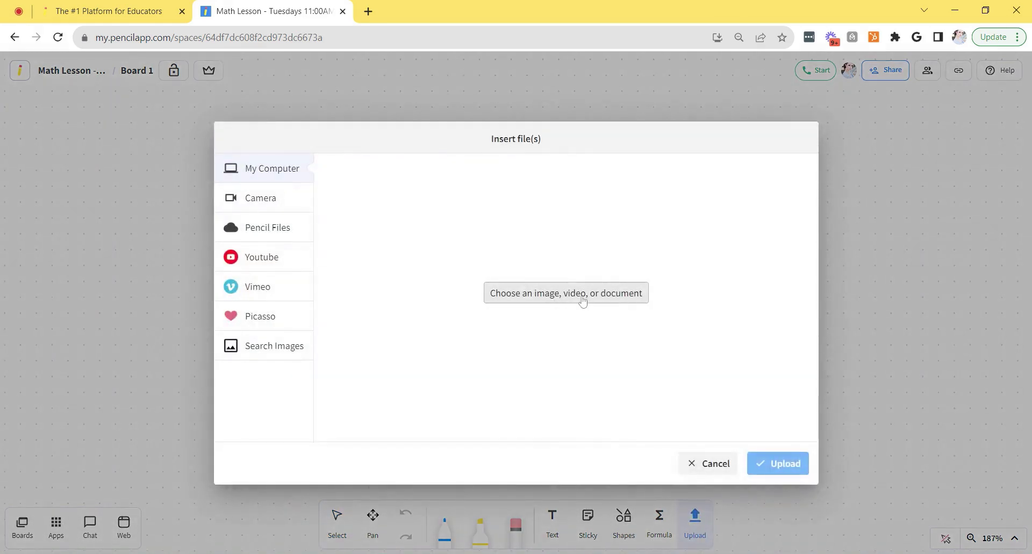
{"action": "left_click", "coordinate": [707, 464]}
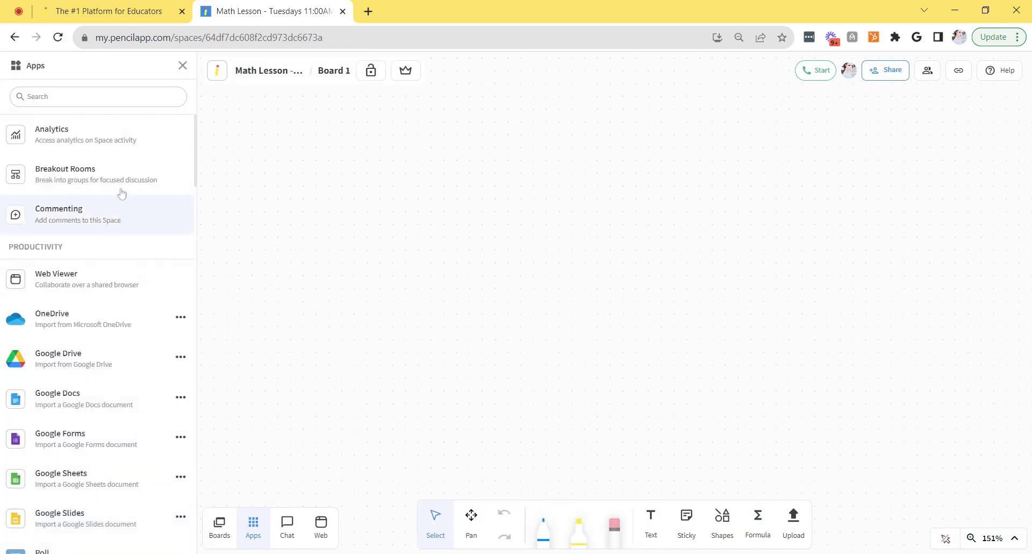
{"action": "scroll", "coordinate": [86, 282], "scroll_direction": "down", "scroll_amount": 4}
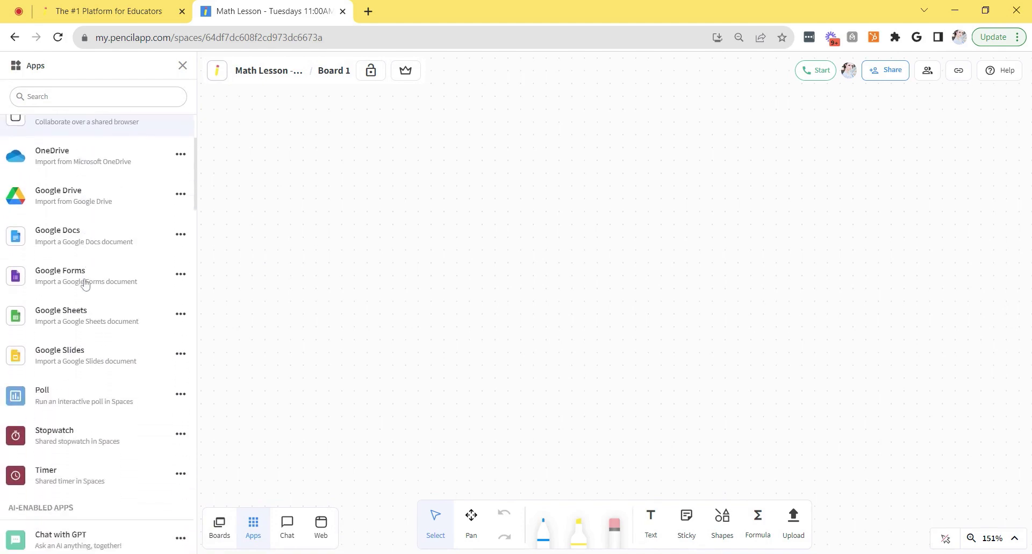
{"action": "scroll", "coordinate": [85, 283], "scroll_direction": "down", "scroll_amount": 15}
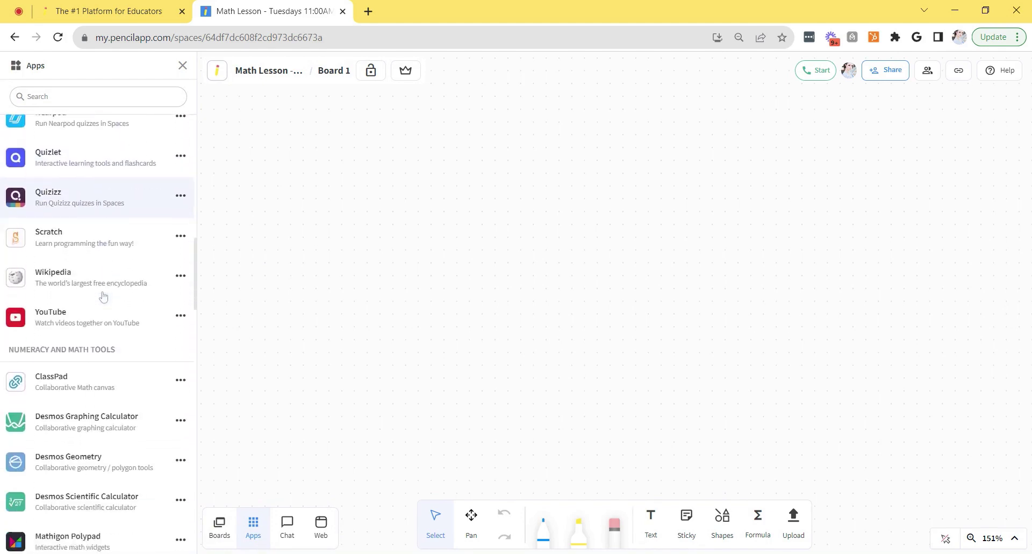
{"action": "scroll", "coordinate": [104, 295], "scroll_direction": "down", "scroll_amount": 10}
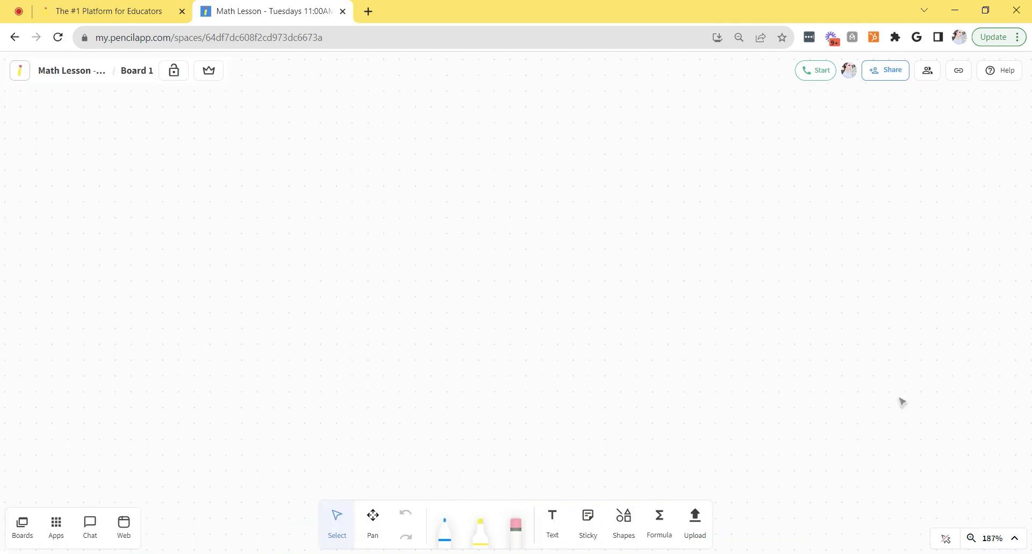
- Filter Pencil Files by DOCUMENT and insert "MATH copy (8).pdf" onto the board
{"action": "left_click", "coordinate": [695, 519]}
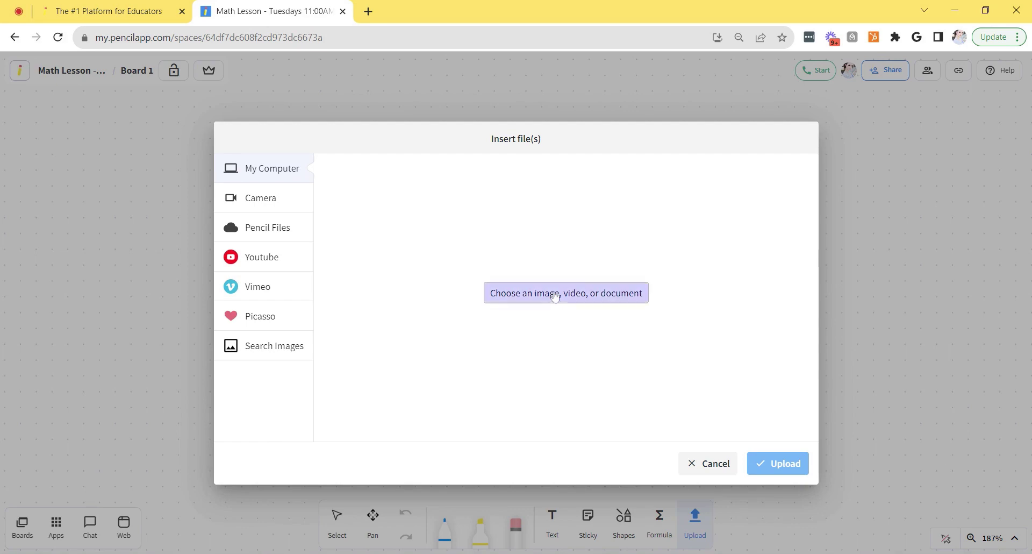
{"action": "left_click", "coordinate": [271, 228]}
{"action": "left_click", "coordinate": [782, 168]}
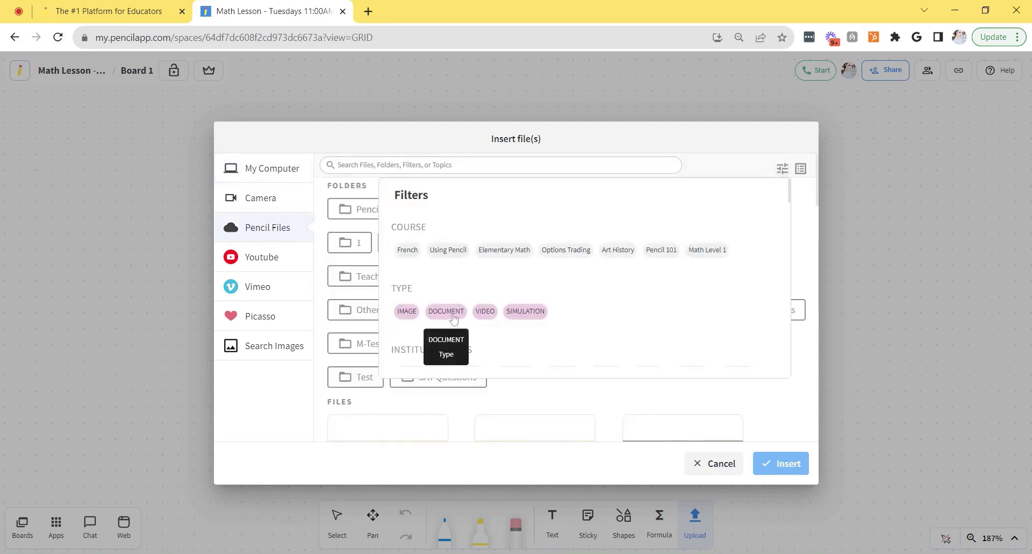
{"action": "left_click", "coordinate": [445, 310]}
{"action": "left_click", "coordinate": [680, 328]}
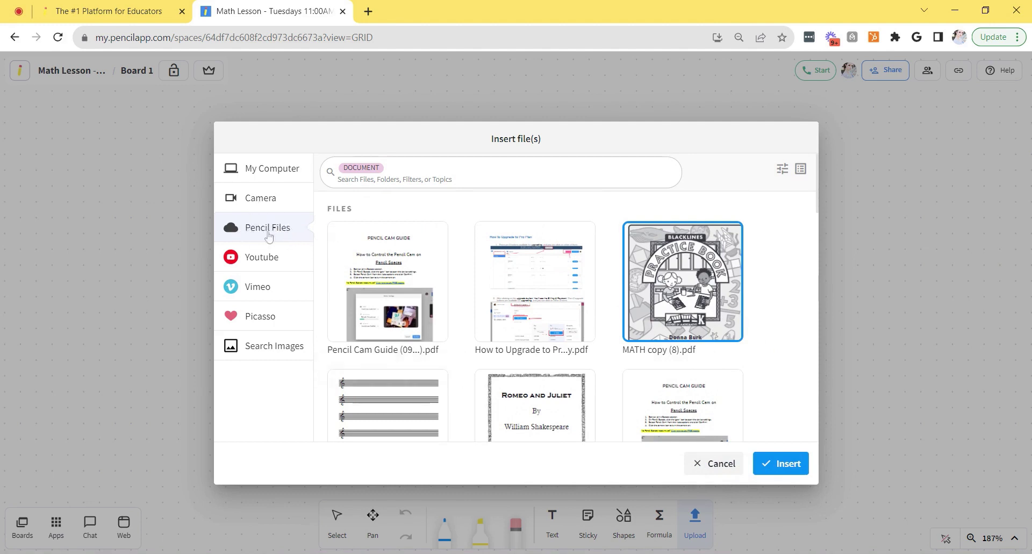
{"action": "left_click", "coordinate": [671, 290]}
{"action": "left_click", "coordinate": [670, 286]}
{"action": "left_click", "coordinate": [776, 466]}
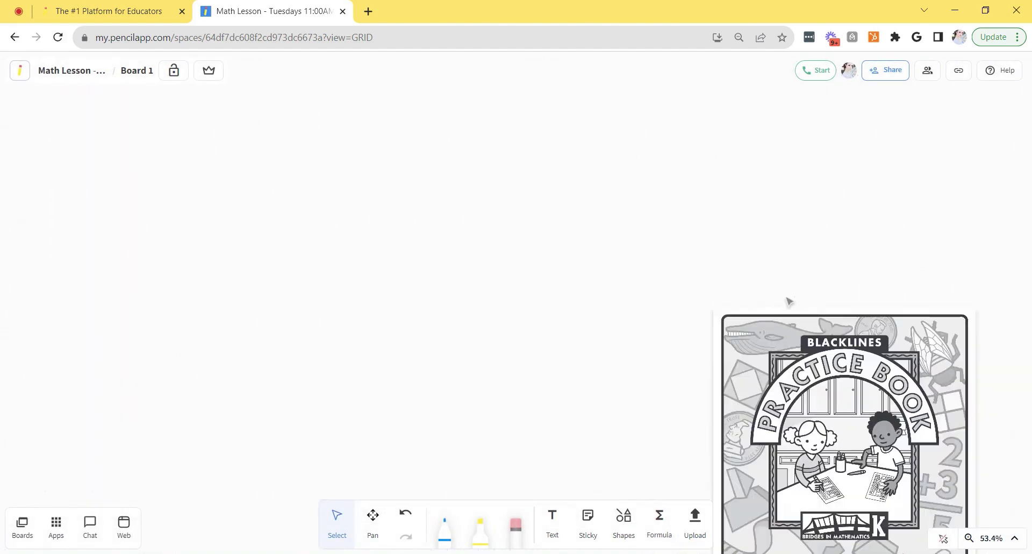
- Examine the inserted practice book PDF on the board, from its cover through the following pages
{"action": "left_click", "coordinate": [372, 516]}
{"action": "left_click_drag", "start_coordinate": [468, 356], "coordinate": [191, 281]}
{"action": "left_click", "coordinate": [337, 517]}
{"action": "left_click", "coordinate": [537, 339]}
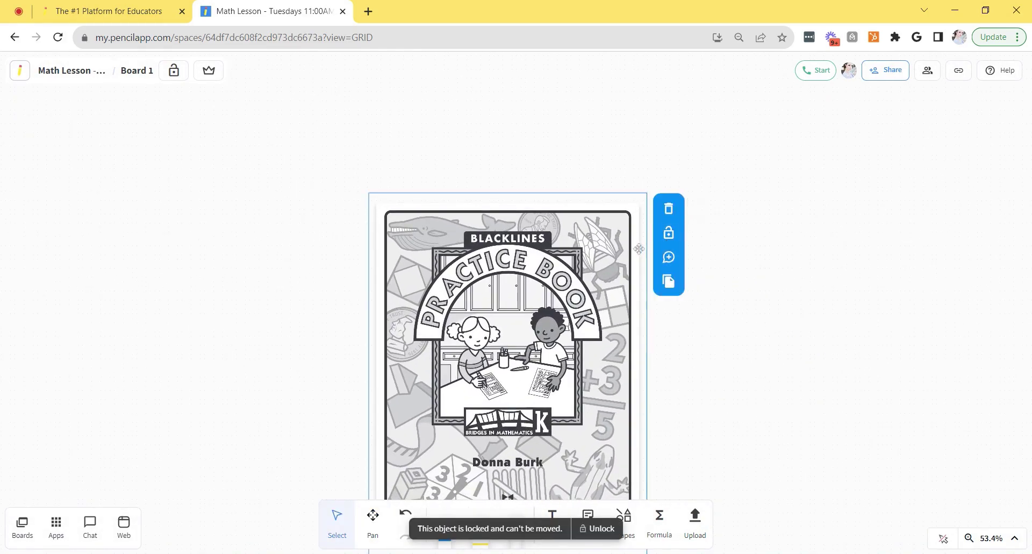
{"action": "scroll", "coordinate": [537, 376], "scroll_direction": "right", "scroll_amount": 5}
{"action": "scroll", "coordinate": [538, 376], "scroll_direction": "down", "scroll_amount": 1}
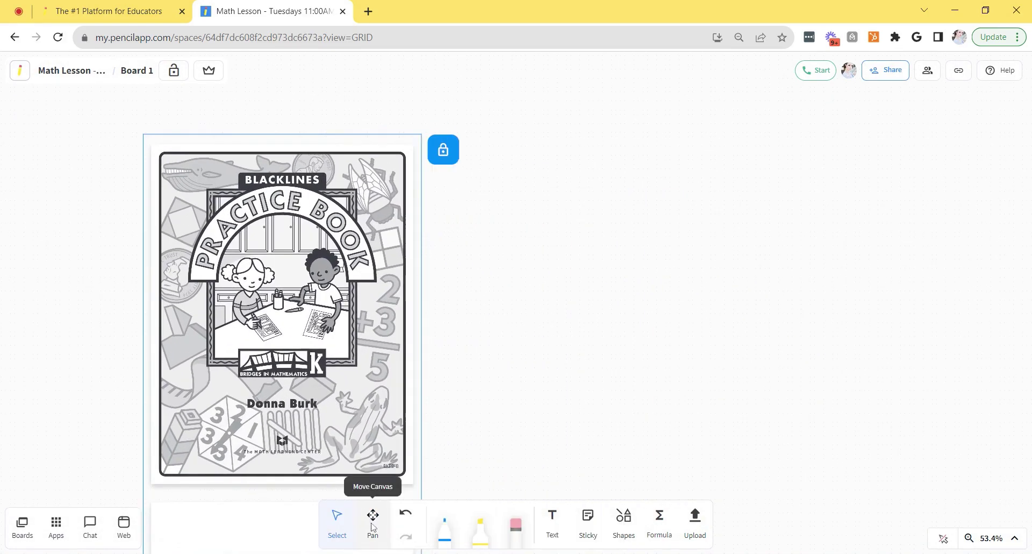
{"action": "left_click", "coordinate": [372, 526]}
{"action": "left_click_drag", "start_coordinate": [426, 384], "coordinate": [732, 228]}
{"action": "scroll", "coordinate": [732, 228], "scroll_direction": "down", "scroll_amount": 12}
{"action": "scroll", "coordinate": [732, 227], "scroll_direction": "right", "scroll_amount": 2}
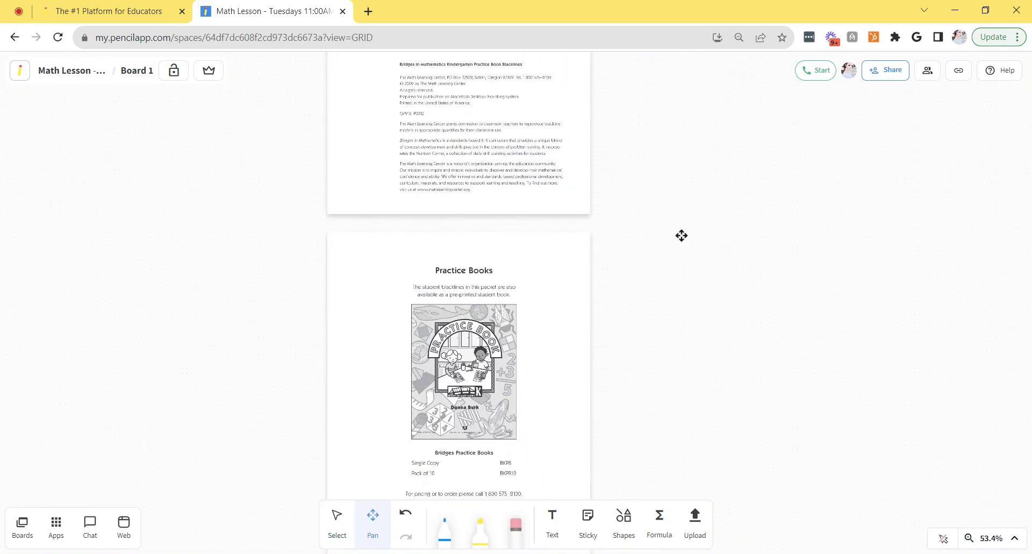
{"action": "scroll", "coordinate": [680, 197], "scroll_direction": "down", "scroll_amount": 5}
{"action": "scroll", "coordinate": [604, 242], "scroll_direction": "up", "scroll_amount": 7}
{"action": "scroll", "coordinate": [660, 317], "scroll_direction": "up", "scroll_amount": 1}
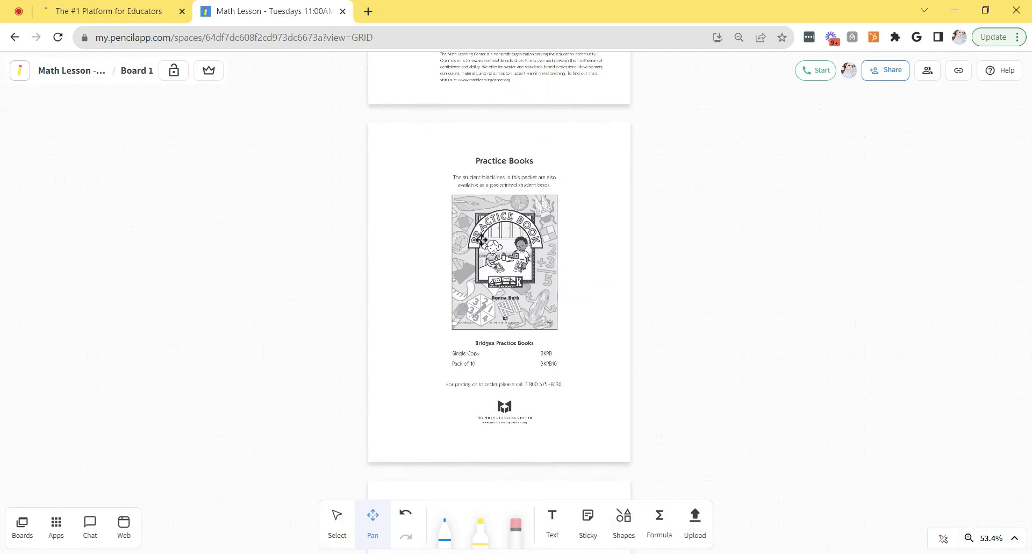
{"action": "scroll", "coordinate": [464, 240], "scroll_direction": "down", "scroll_amount": 3}
{"action": "scroll", "coordinate": [464, 240], "scroll_direction": "up", "scroll_amount": 10}
{"action": "scroll", "coordinate": [645, 354], "scroll_direction": "down", "scroll_amount": 3}
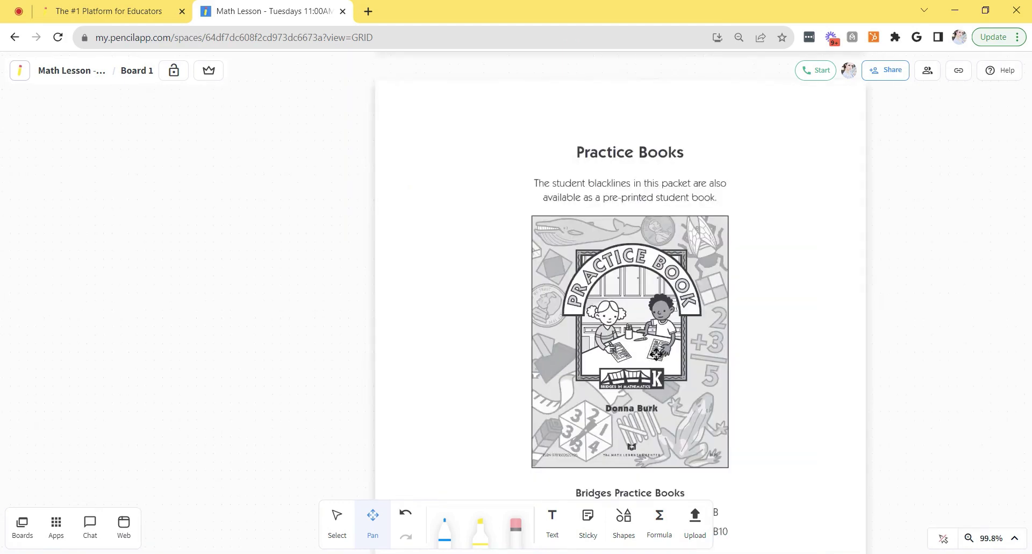
{"action": "scroll", "coordinate": [750, 398], "scroll_direction": "down", "scroll_amount": 3}
{"action": "scroll", "coordinate": [752, 400], "scroll_direction": "up", "scroll_amount": 3}
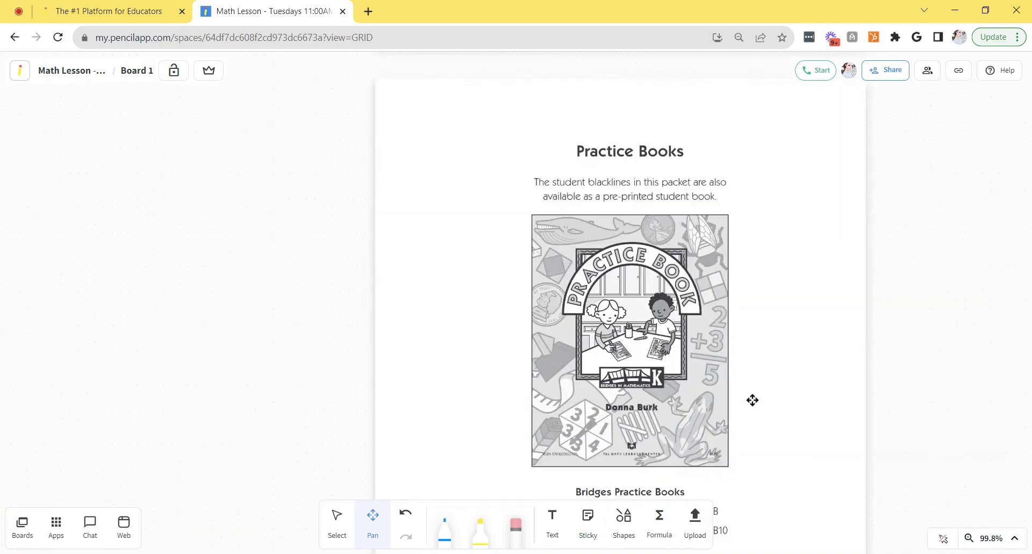
- Highlight the heading "Use anytime after Session 4" in the practice book's contents in yellow, using the second-thickest highlighter stroke
{"action": "left_click", "coordinate": [983, 537]}
{"action": "left_click", "coordinate": [978, 470]}
{"action": "left_click", "coordinate": [979, 471]}
{"action": "left_click", "coordinate": [918, 475]}
{"action": "left_click", "coordinate": [917, 475]}
{"action": "left_click", "coordinate": [917, 470]}
{"action": "left_click", "coordinate": [970, 469]}
{"action": "left_click", "coordinate": [971, 468]}
{"action": "left_click", "coordinate": [971, 468]}
{"action": "left_click", "coordinate": [479, 521]}
{"action": "left_click", "coordinate": [479, 521]}
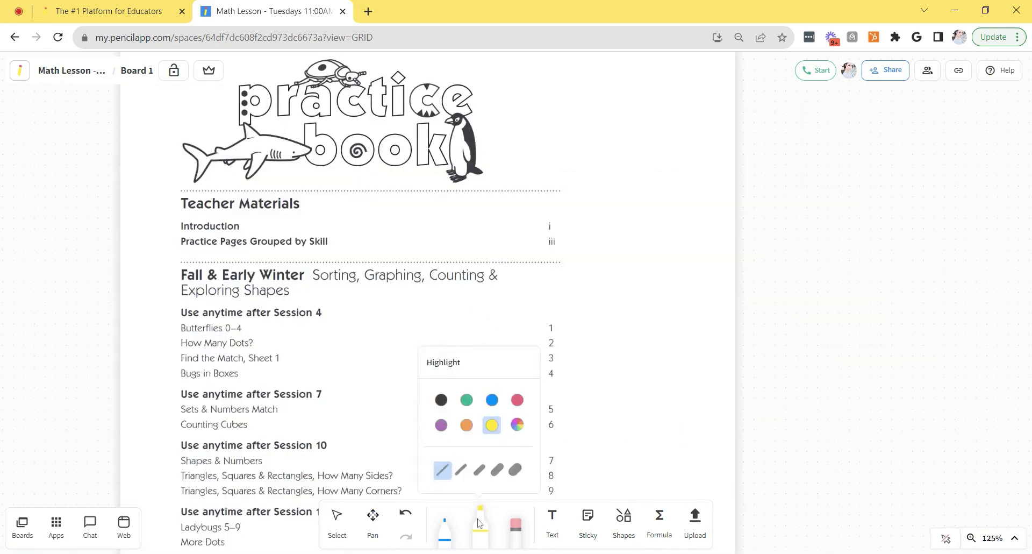
{"action": "left_click", "coordinate": [497, 469]}
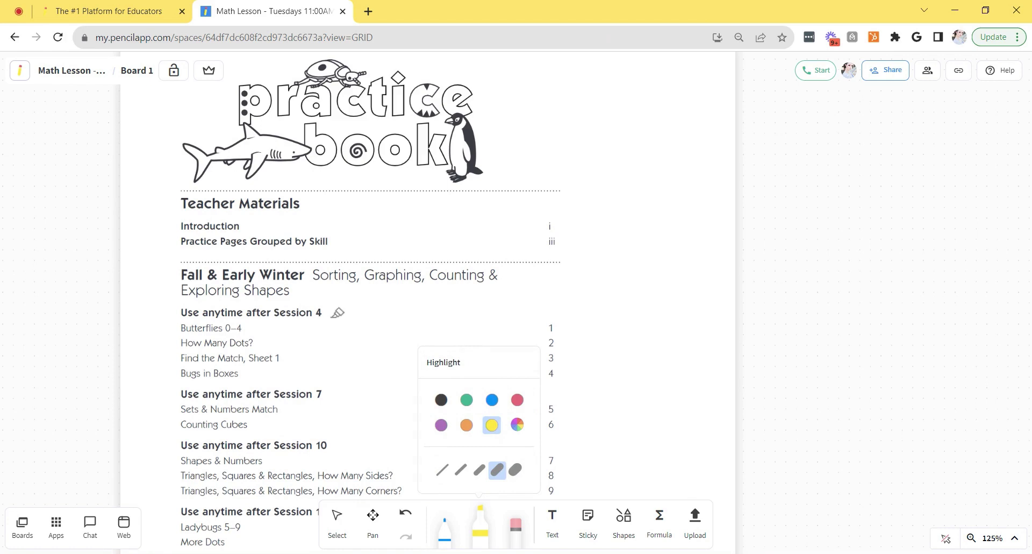
{"action": "left_click_drag", "start_coordinate": [335, 311], "coordinate": [246, 307]}
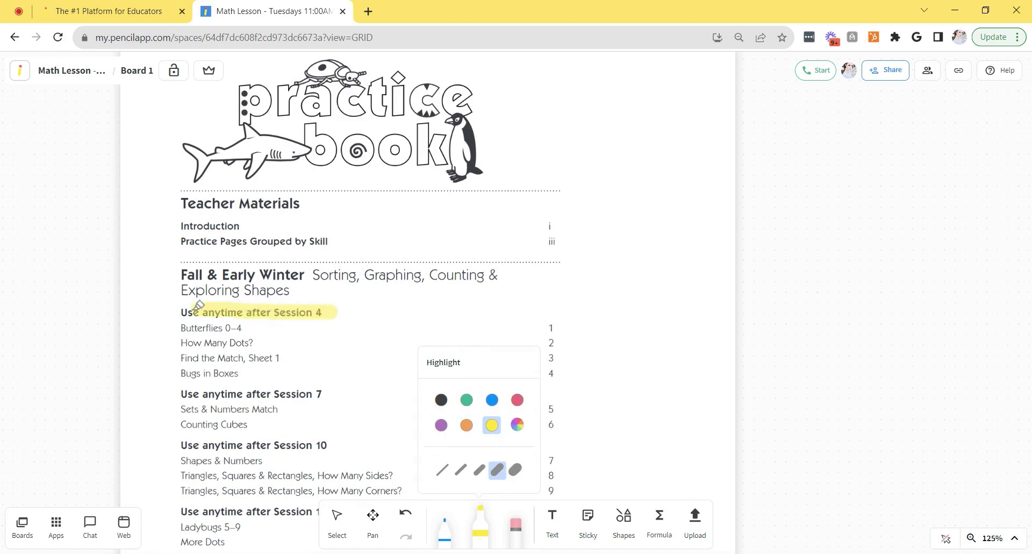
{"action": "left_click_drag", "start_coordinate": [196, 306], "coordinate": [175, 311]}
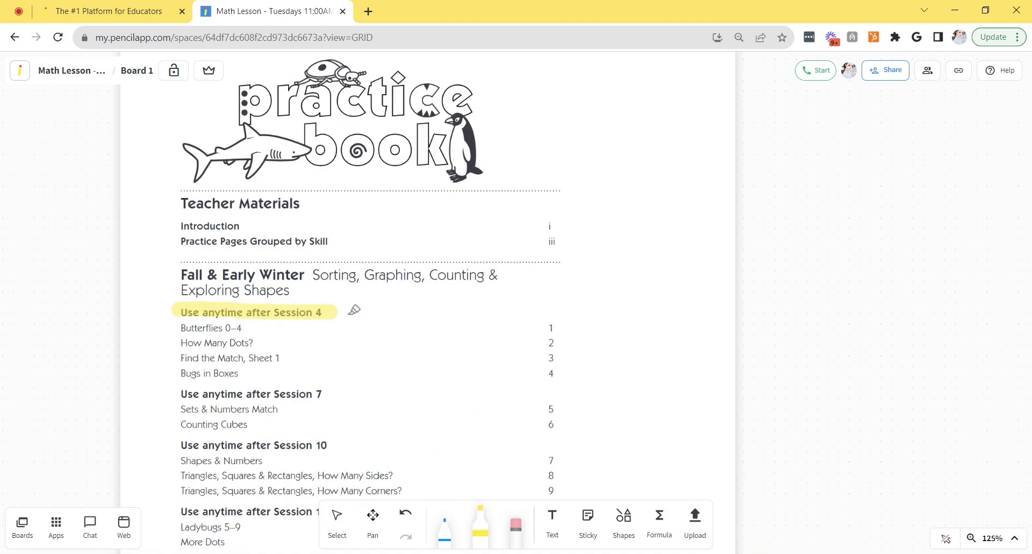
- Add the YouTube app to the board beside the practice book and bring it into view with the app list closed
{"action": "left_click", "coordinate": [56, 521]}
{"action": "scroll", "coordinate": [105, 439], "scroll_direction": "up", "scroll_amount": 15}
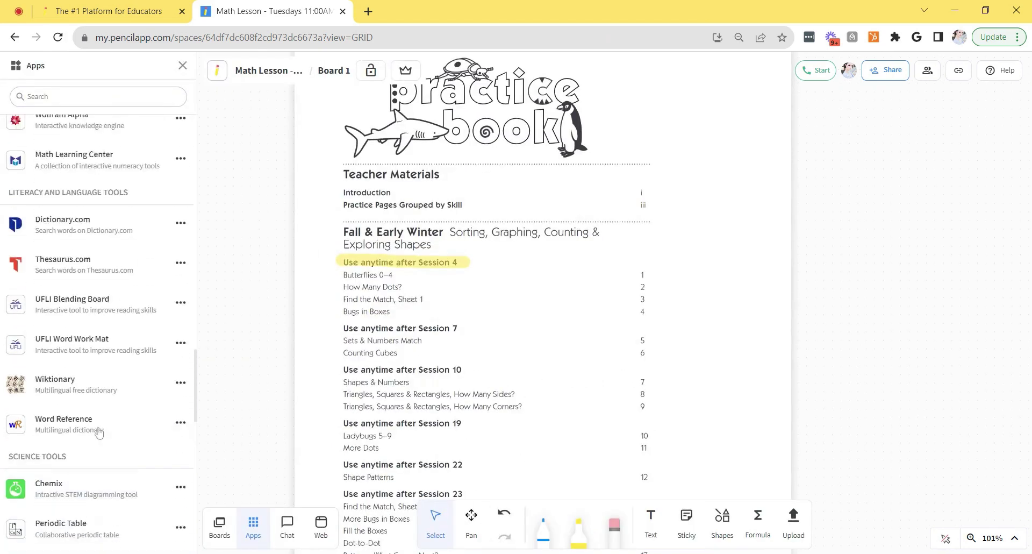
{"action": "scroll", "coordinate": [82, 435], "scroll_direction": "up", "scroll_amount": 8}
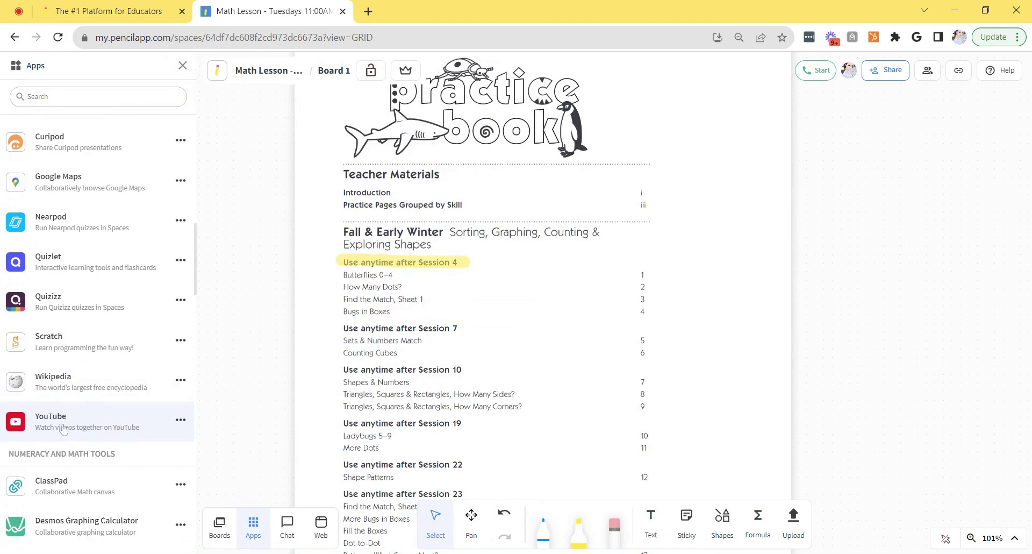
{"action": "left_click", "coordinate": [64, 427]}
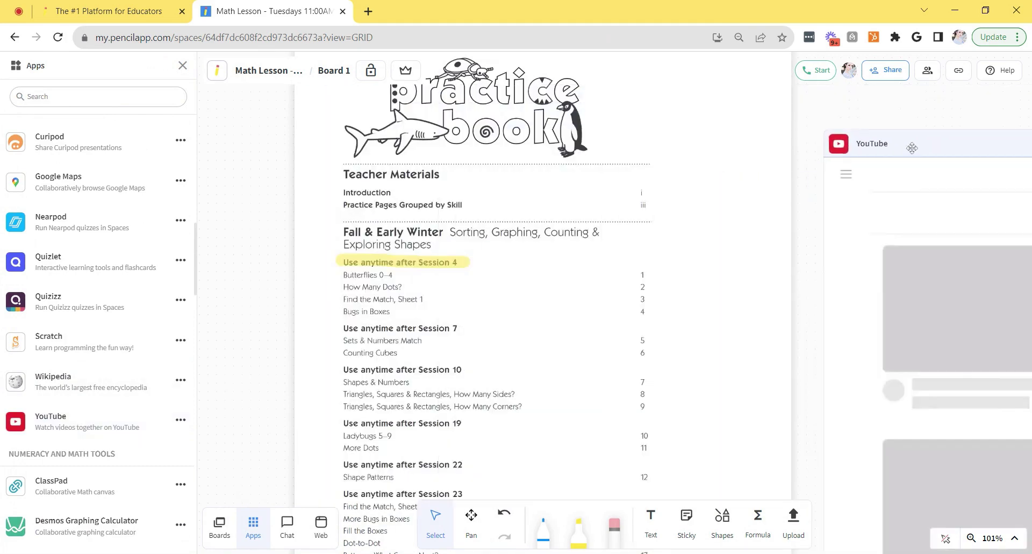
{"action": "left_click", "coordinate": [471, 514]}
{"action": "left_click_drag", "start_coordinate": [666, 449], "coordinate": [87, 390]}
{"action": "left_click", "coordinate": [183, 65]}
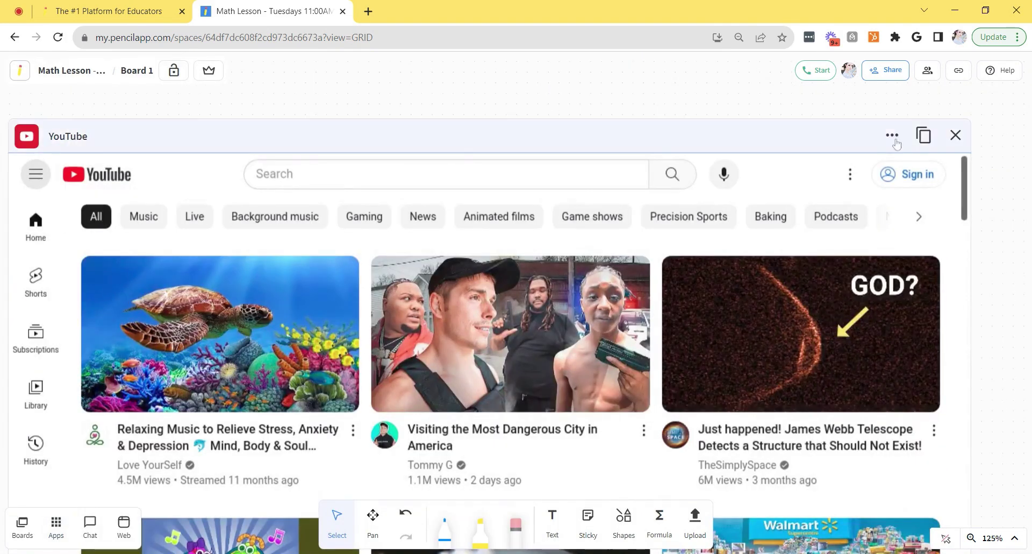
- Look over the YouTube app's additional options and move the app slightly higher on the board
{"action": "left_click", "coordinate": [892, 137]}
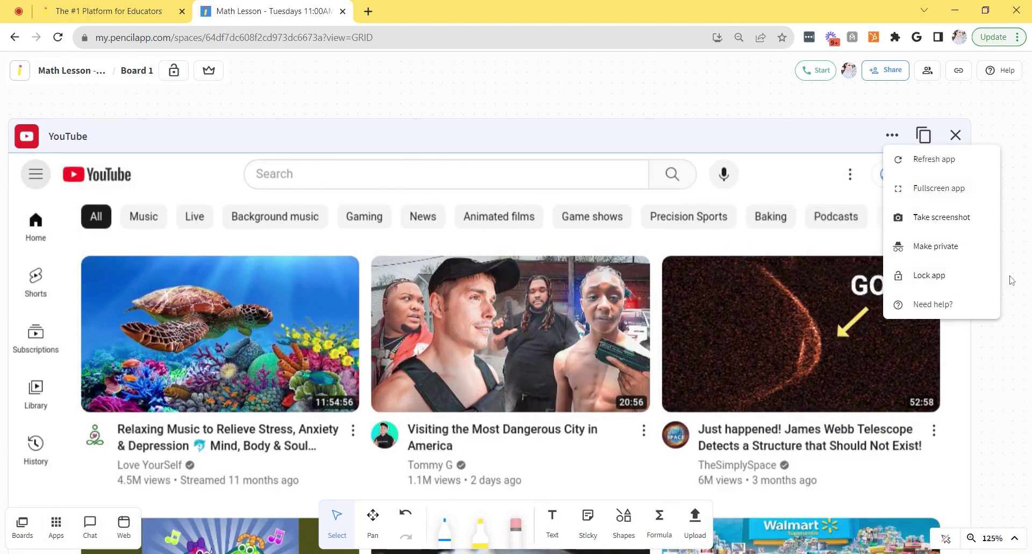
{"action": "left_click", "coordinate": [1009, 280]}
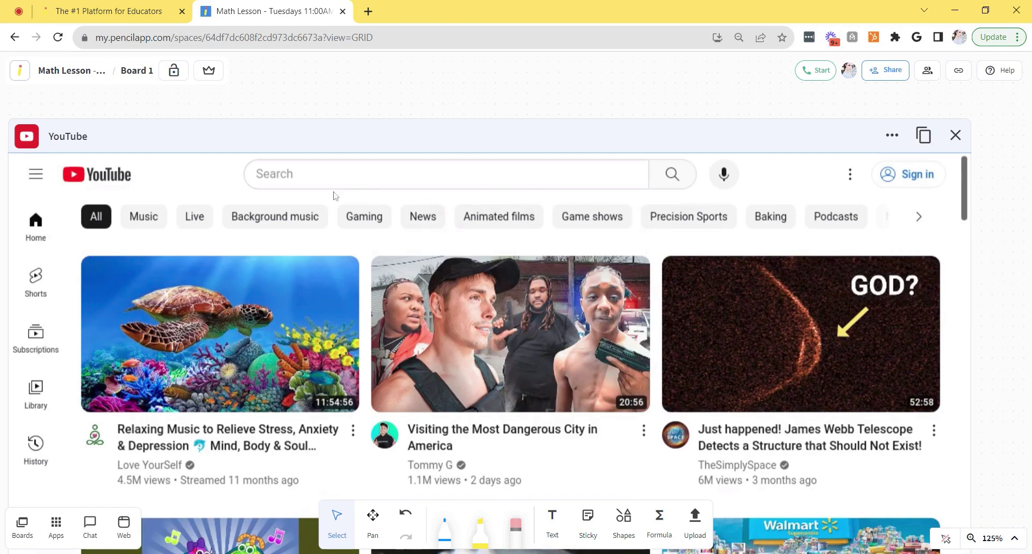
{"action": "left_click_drag", "start_coordinate": [295, 132], "coordinate": [308, 93]}
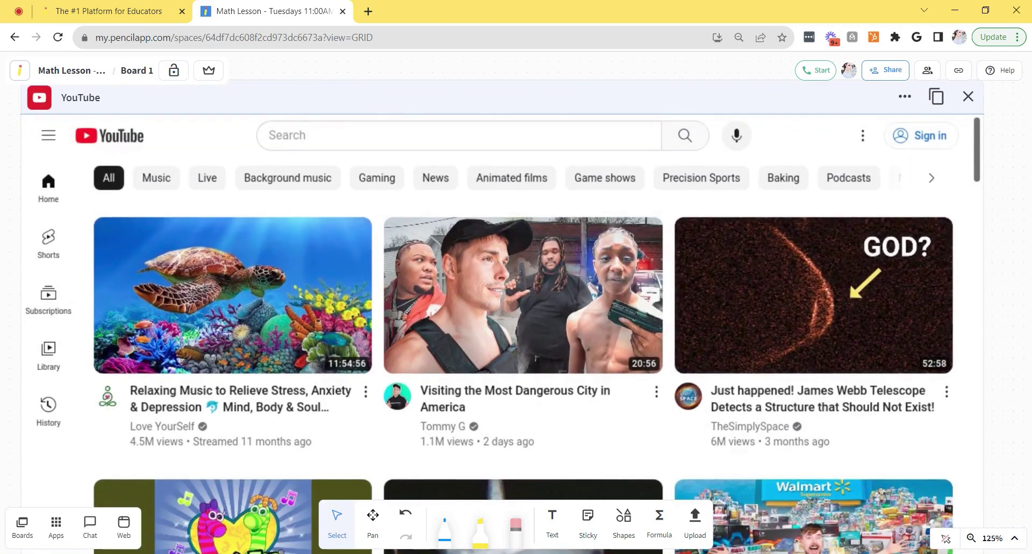
- Search YouTube for "fraction song" and open the video "Fractions Song For Kids | 2nd Grade - 3rd Grade"
{"action": "left_click", "coordinate": [287, 135]}
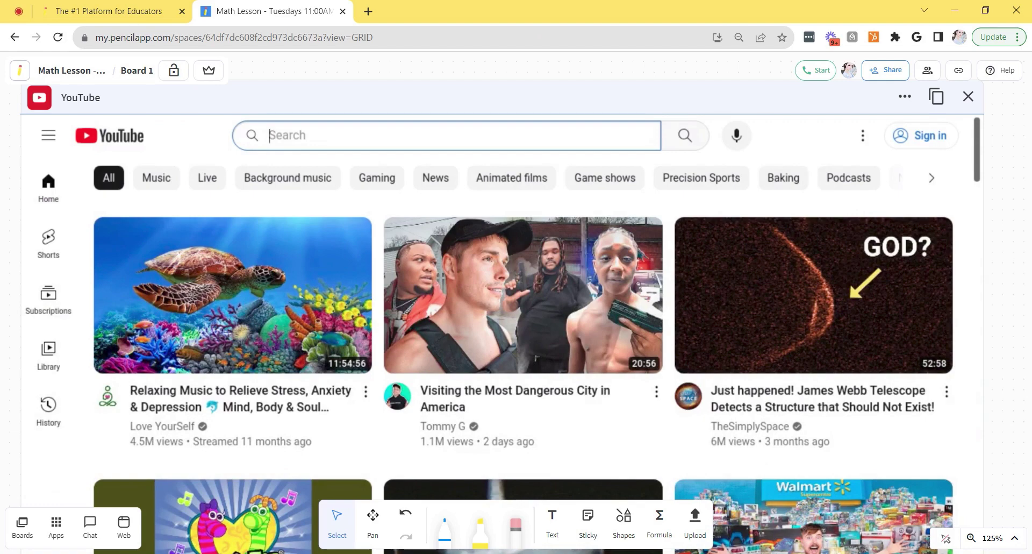
{"action": "type", "text": "fraction song"}
{"action": "left_click", "coordinate": [476, 246]}
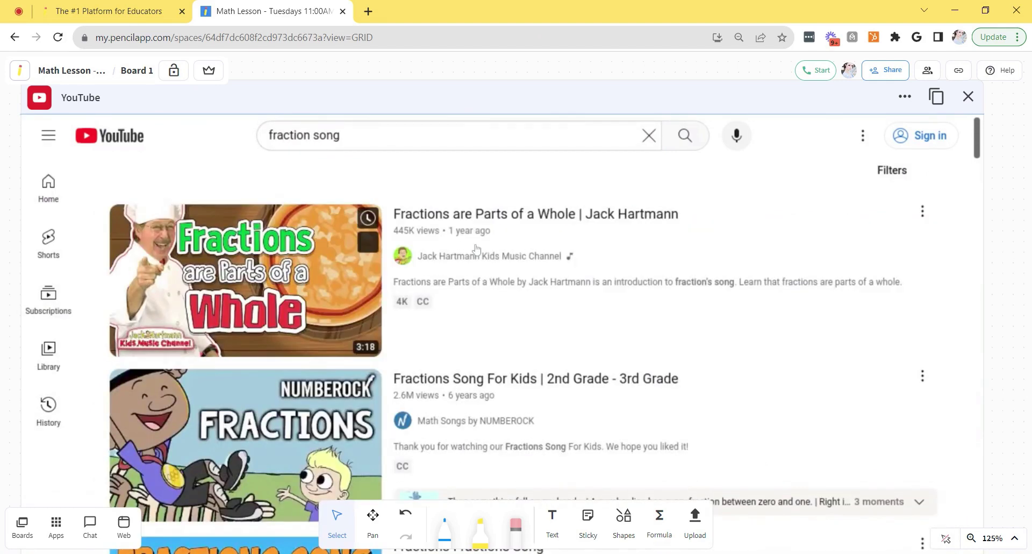
{"action": "scroll", "coordinate": [476, 248], "scroll_direction": "down", "scroll_amount": 1}
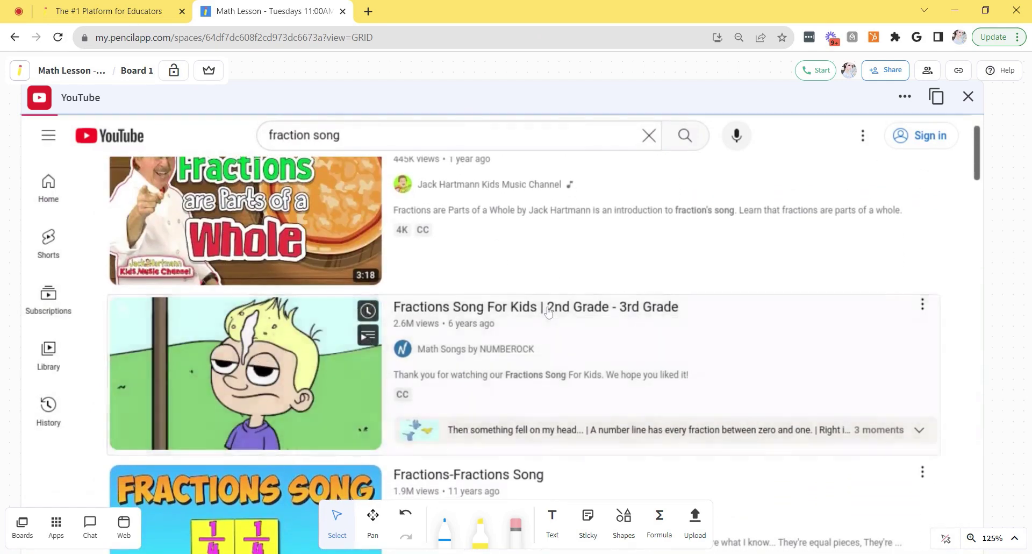
{"action": "left_click", "coordinate": [549, 312]}
- Check who is present in the Space and look over the board from the practice book's cover to the YouTube video
{"action": "scroll", "coordinate": [548, 312], "scroll_direction": "down", "scroll_amount": 5}
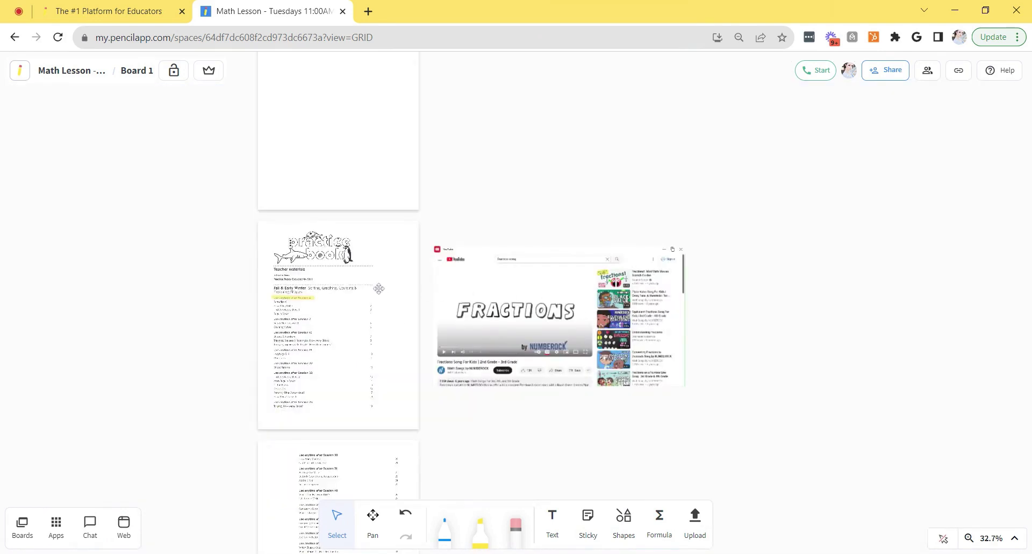
{"action": "scroll", "coordinate": [370, 289], "scroll_direction": "up", "scroll_amount": 3}
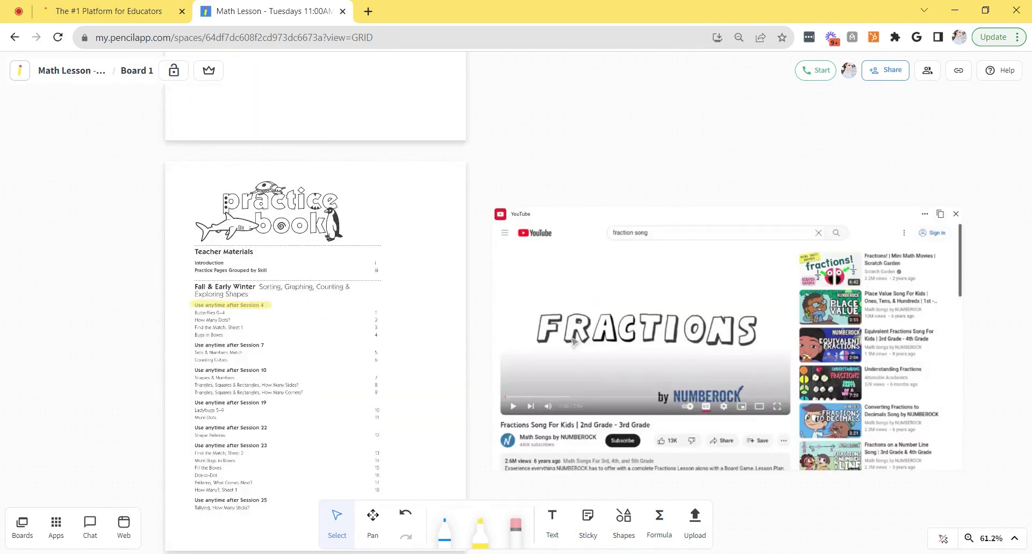
{"action": "scroll", "coordinate": [421, 330], "scroll_direction": "down", "scroll_amount": 3}
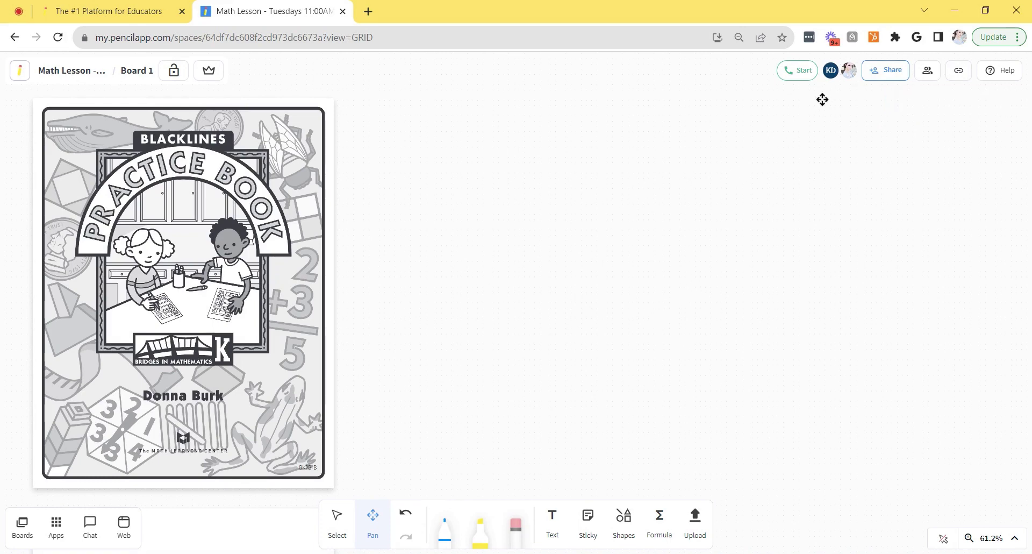
{"action": "left_click", "coordinate": [837, 76]}
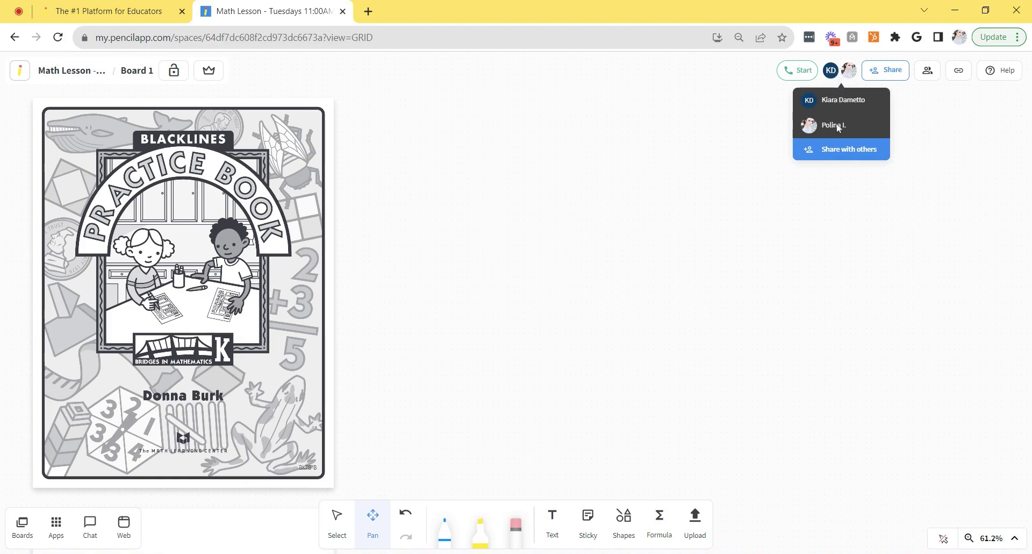
{"action": "left_click_drag", "start_coordinate": [466, 409], "coordinate": [629, 392]}
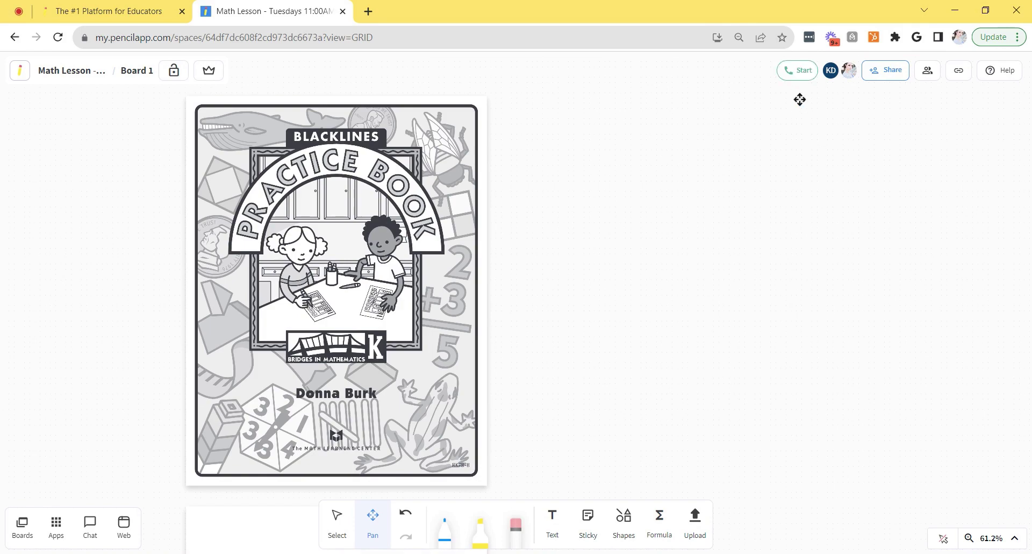
{"action": "mouse_move", "coordinate": [667, 362]}
{"action": "left_mouse_down"}
{"action": "mouse_move", "coordinate": [677, 290]}
{"action": "mouse_move", "coordinate": [672, 359]}
{"action": "left_mouse_up"}
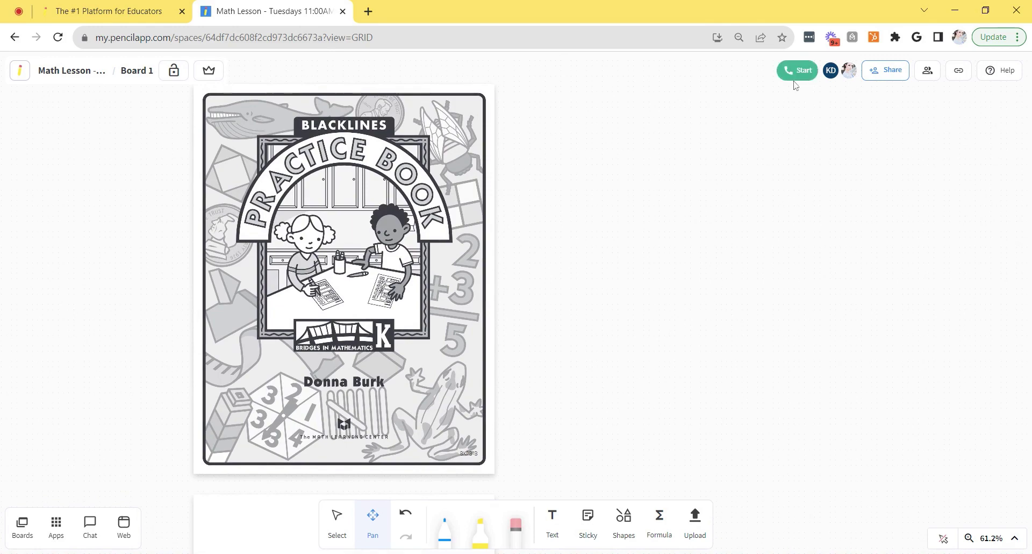
{"action": "scroll", "coordinate": [707, 327], "scroll_direction": "down", "scroll_amount": 10}
{"action": "scroll", "coordinate": [686, 144], "scroll_direction": "down", "scroll_amount": 7}
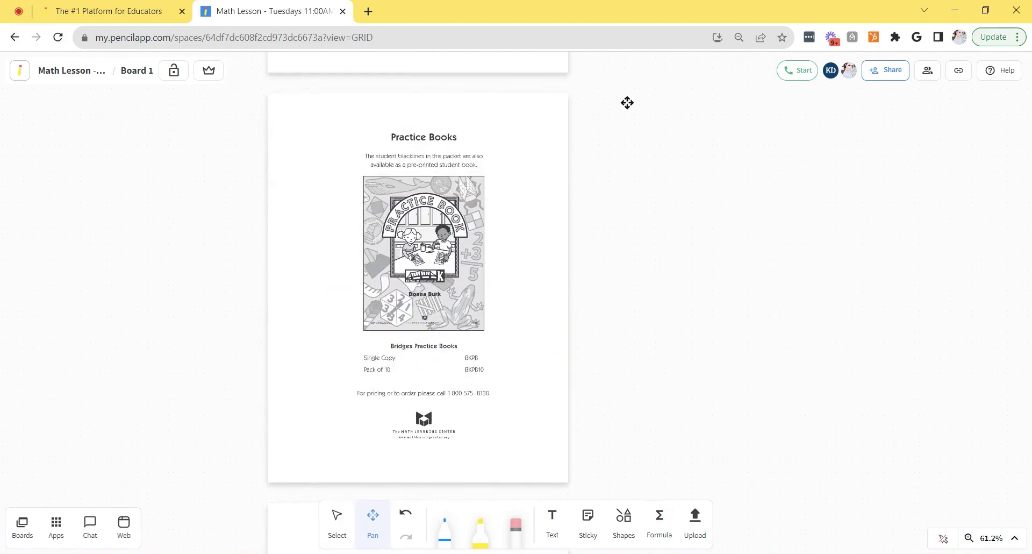
{"action": "left_click_drag", "start_coordinate": [606, 399], "coordinate": [617, 56]}
{"action": "left_click_drag", "start_coordinate": [603, 376], "coordinate": [634, 44]}
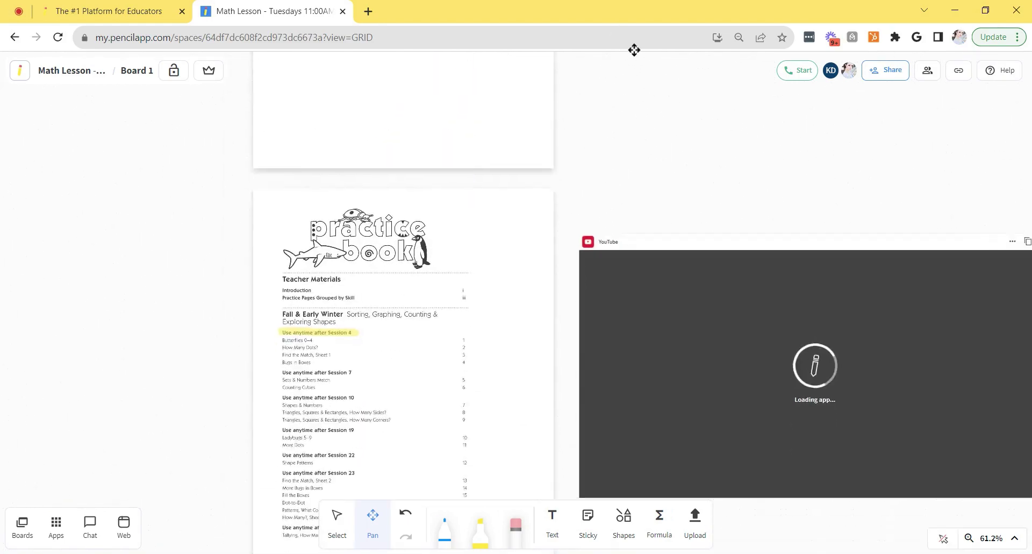
{"action": "left_click", "coordinate": [209, 70]}
{"action": "scroll", "coordinate": [233, 220], "scroll_direction": "down", "scroll_amount": 3}
{"action": "left_click", "coordinate": [209, 70]}
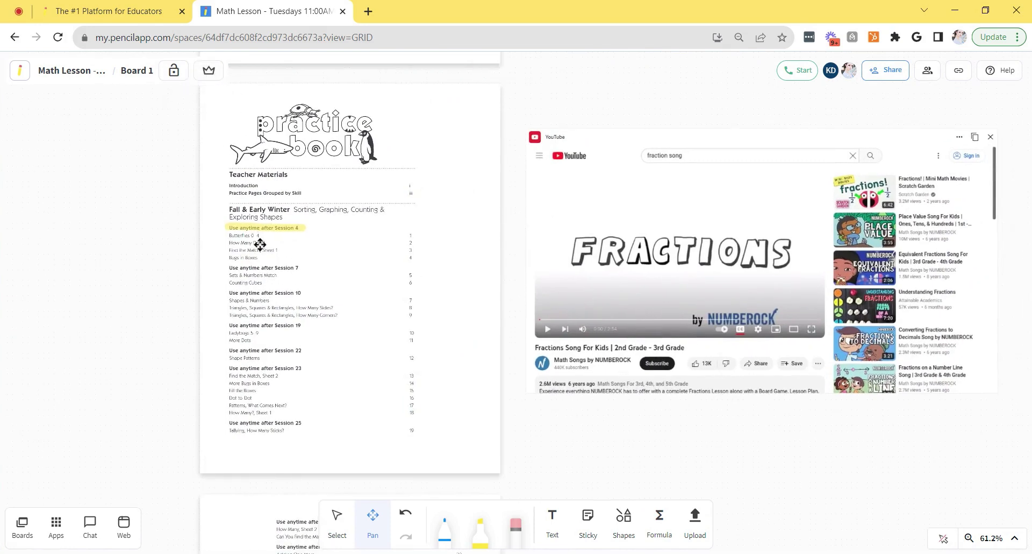
- Start a video call in the Space and check which invited person has not joined it yet
{"action": "left_click", "coordinate": [803, 81]}
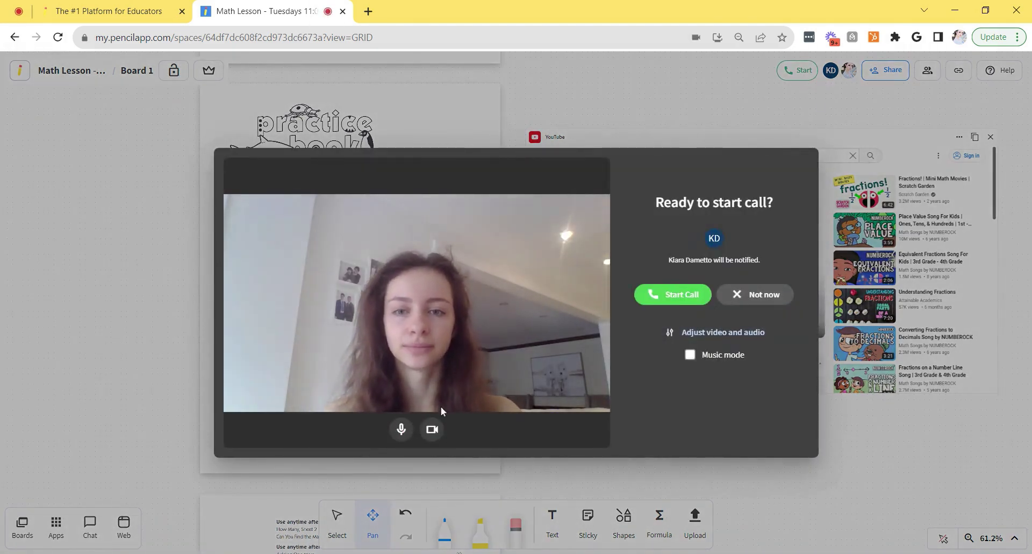
{"action": "left_click", "coordinate": [667, 301]}
{"action": "left_click", "coordinate": [849, 71]}
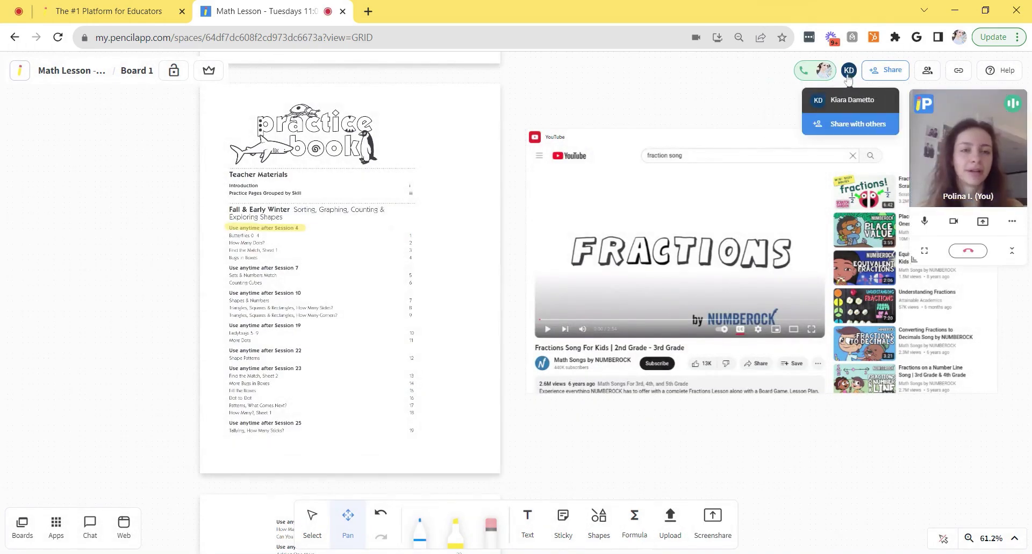
{"action": "left_click", "coordinate": [804, 422]}
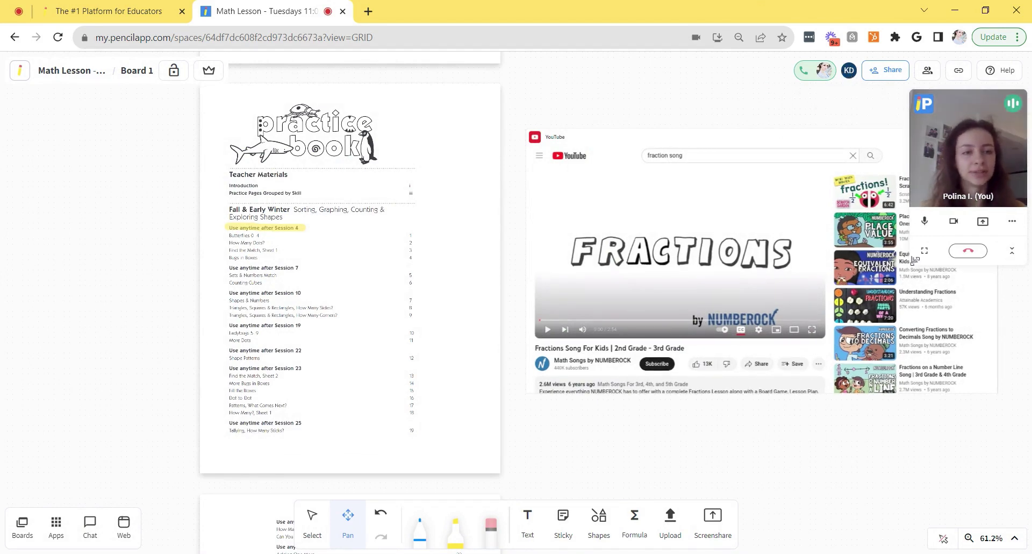
- Enlarge the call's video panel, and collapse and expand it again
{"action": "left_click_drag", "start_coordinate": [915, 260], "coordinate": [901, 403]}
{"action": "left_click", "coordinate": [1013, 395]}
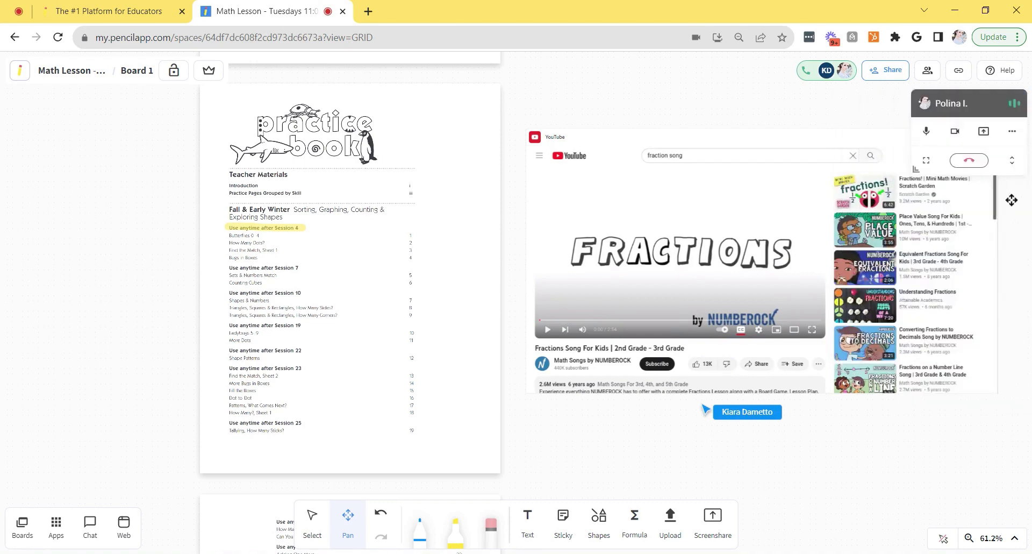
{"action": "left_click", "coordinate": [1011, 161]}
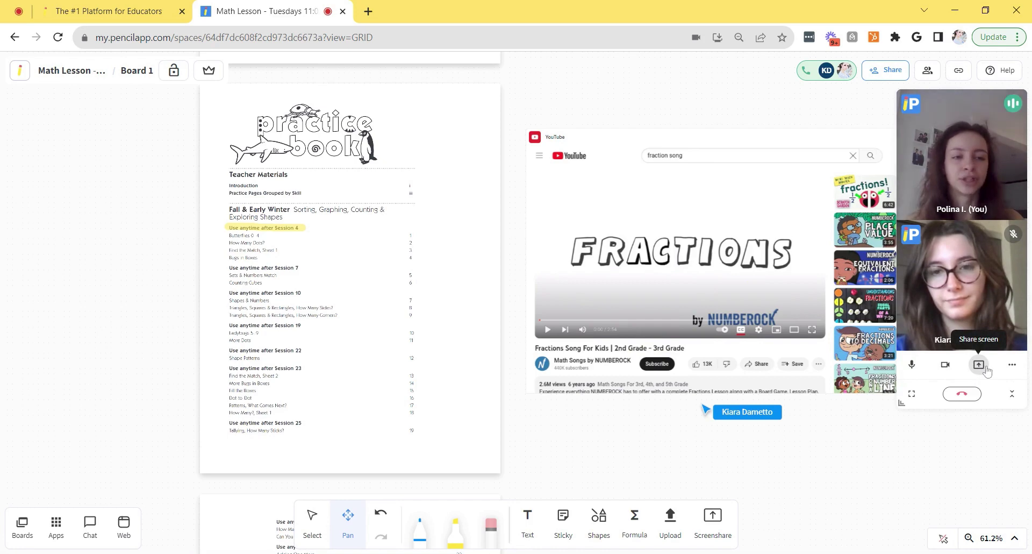
- Look over the additional call options and share the Chrome tab "The #1 Platform for Educators" with its audio
{"action": "left_click", "coordinate": [1012, 367]}
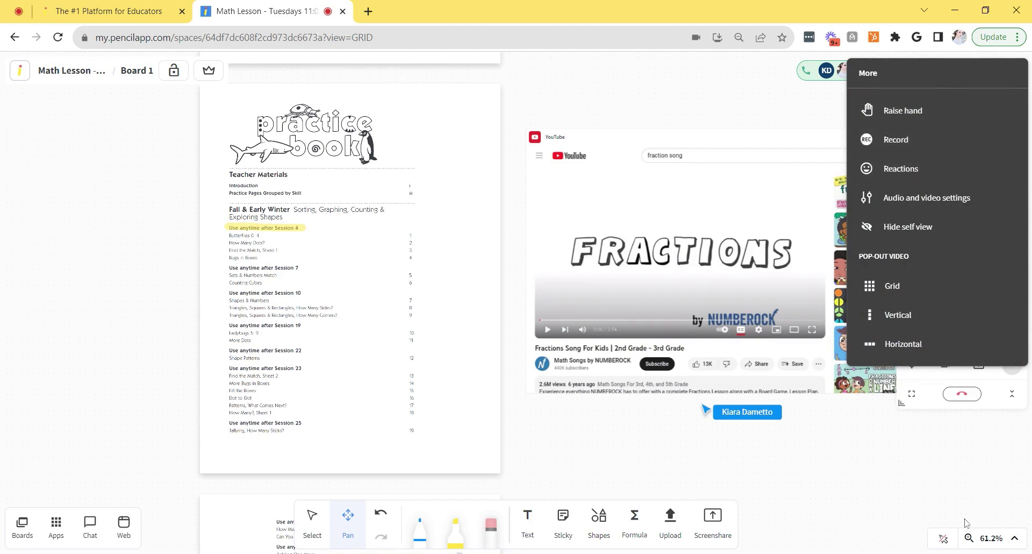
{"action": "left_click", "coordinate": [977, 480]}
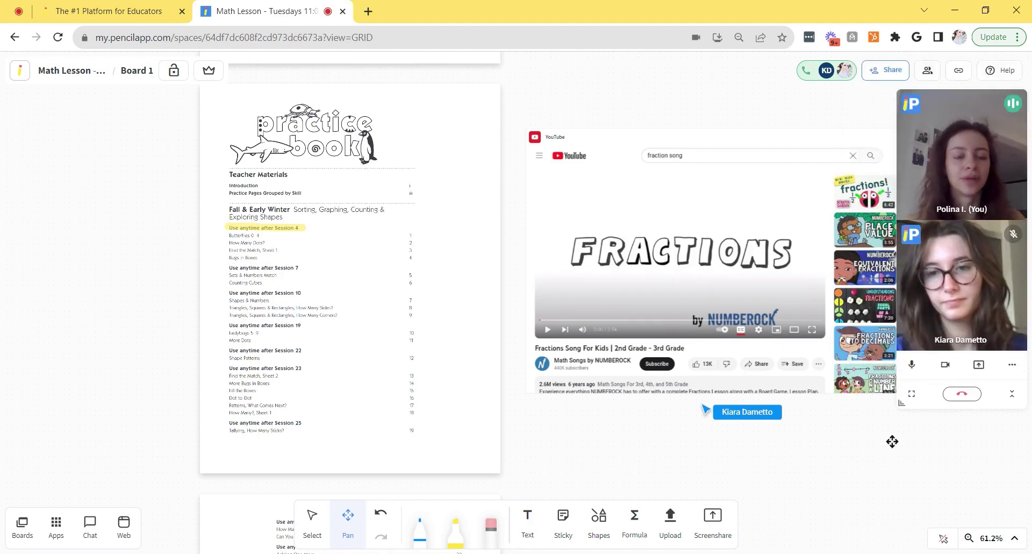
{"action": "left_click", "coordinate": [979, 367]}
{"action": "left_click", "coordinate": [517, 107]}
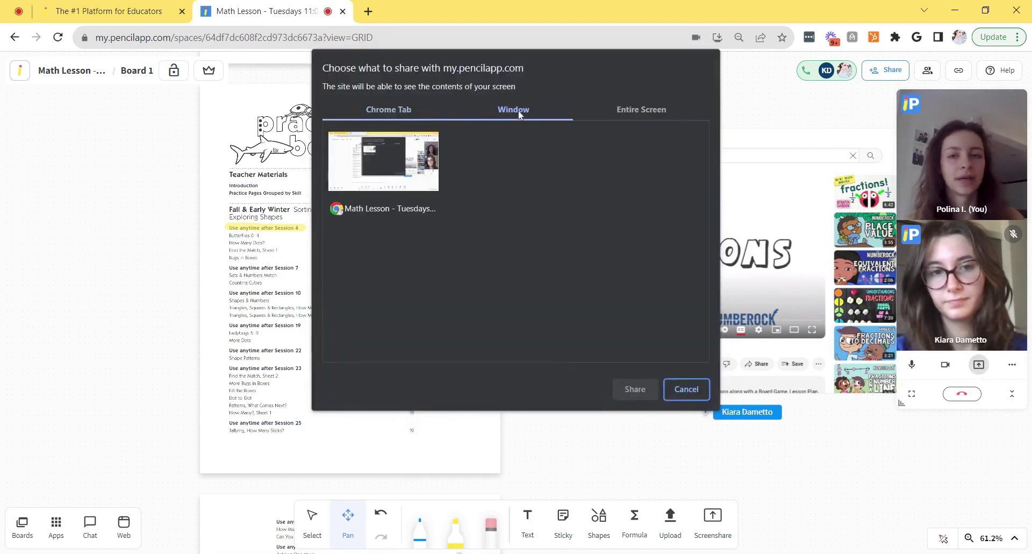
{"action": "left_click", "coordinate": [429, 111]}
{"action": "left_click", "coordinate": [403, 143]}
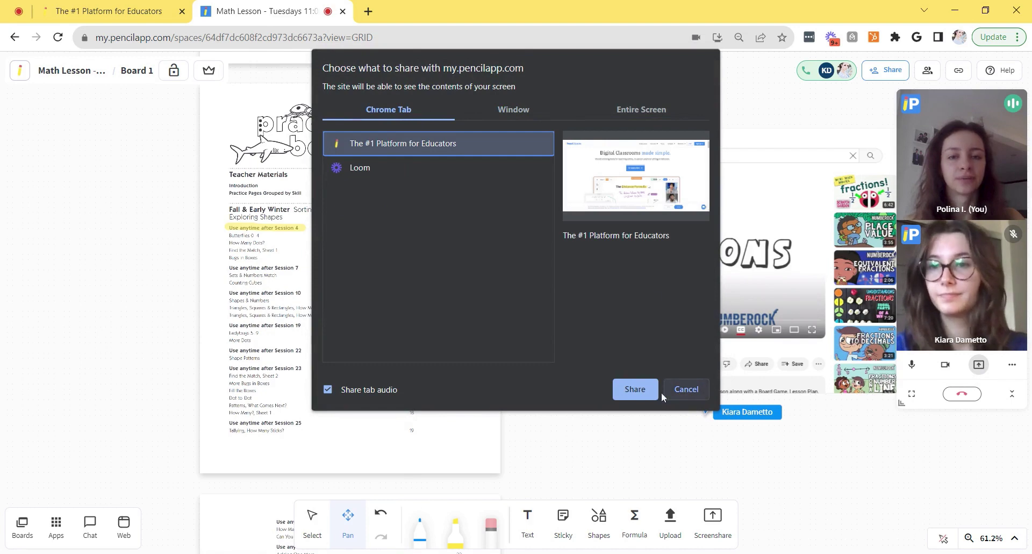
{"action": "left_click", "coordinate": [635, 391]}
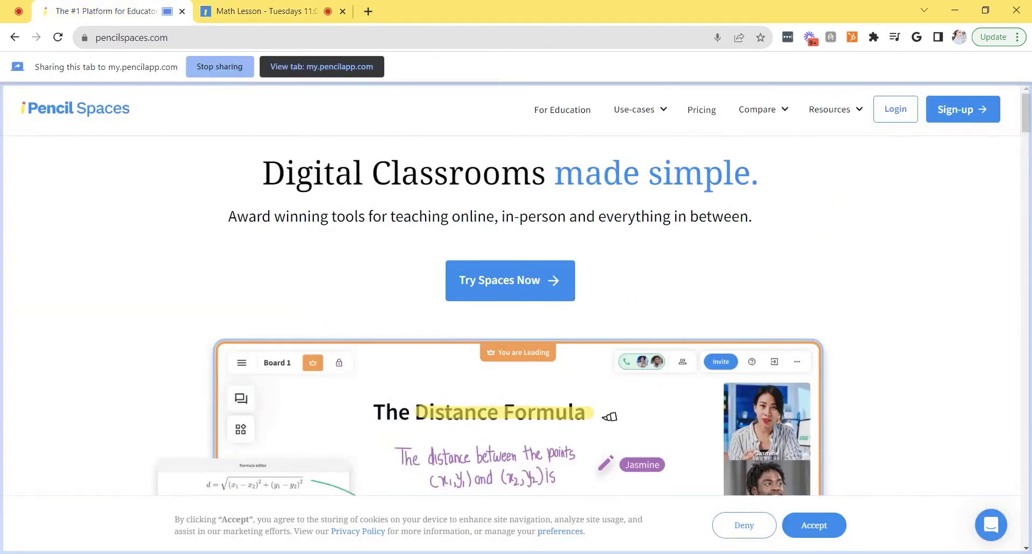
- Show the upper part of the shared Pencil Spaces home page and return to the Math Lesson tab
{"action": "scroll", "coordinate": [561, 326], "scroll_direction": "down", "scroll_amount": 3}
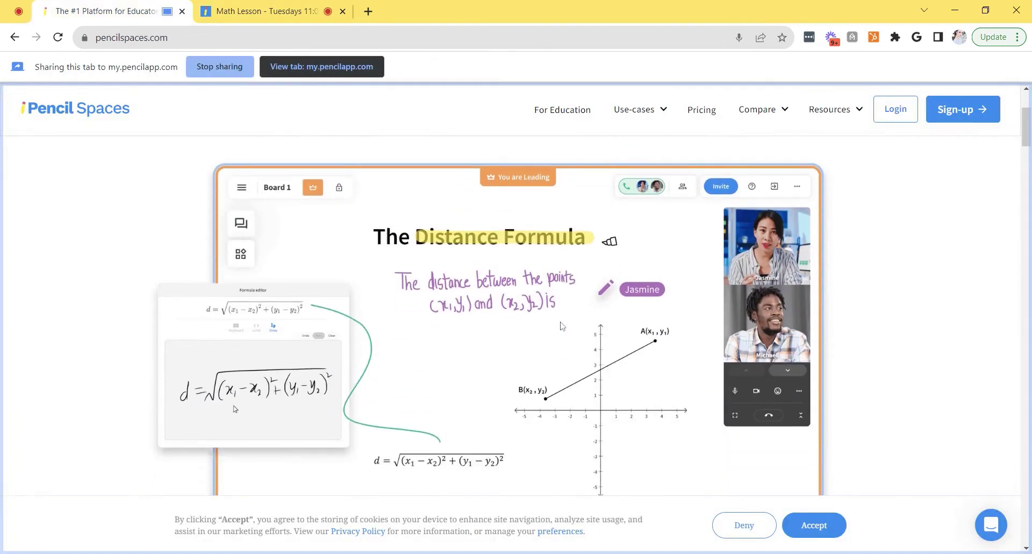
{"action": "scroll", "coordinate": [561, 325], "scroll_direction": "down", "scroll_amount": 1}
{"action": "left_click", "coordinate": [321, 66]}
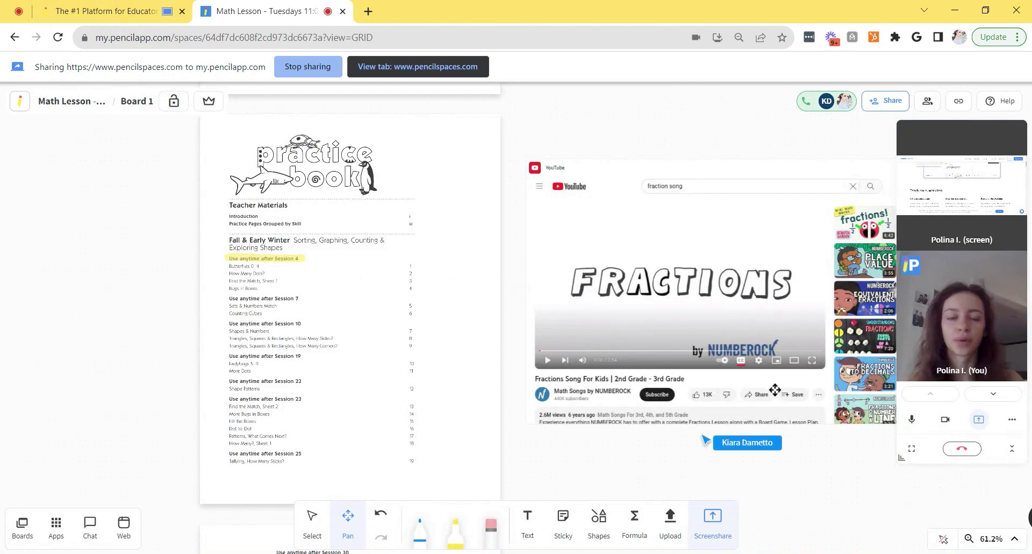
- Expand the call to the full view, pin the shared screen and try it in fullscreen
{"action": "left_click", "coordinate": [912, 449]}
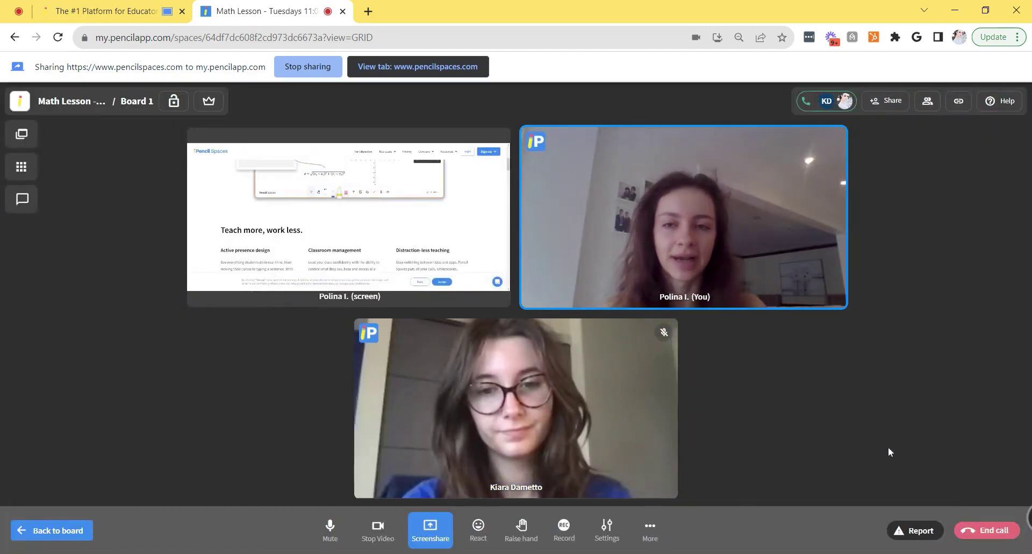
{"action": "mouse_move", "coordinate": [339, 206]}
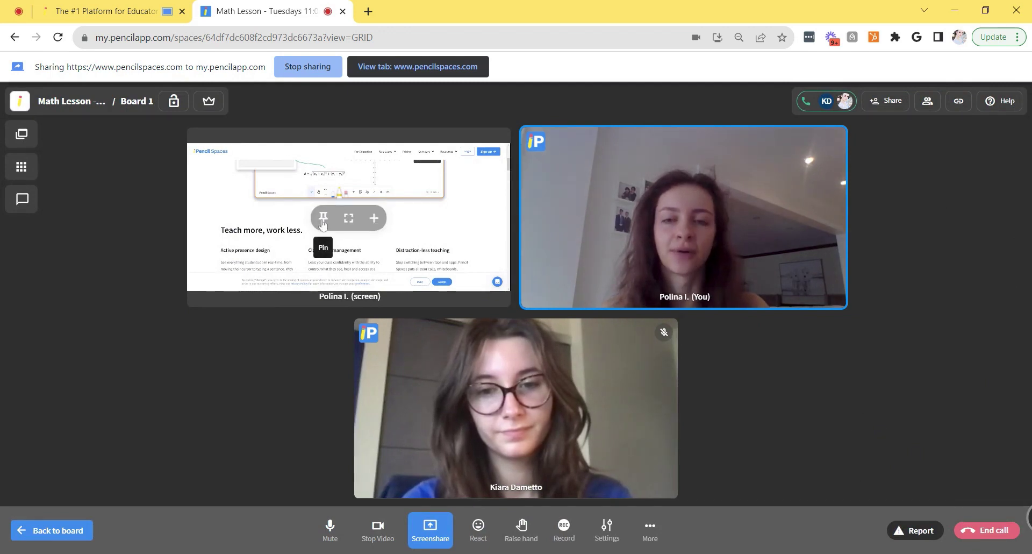
{"action": "left_click", "coordinate": [323, 219]}
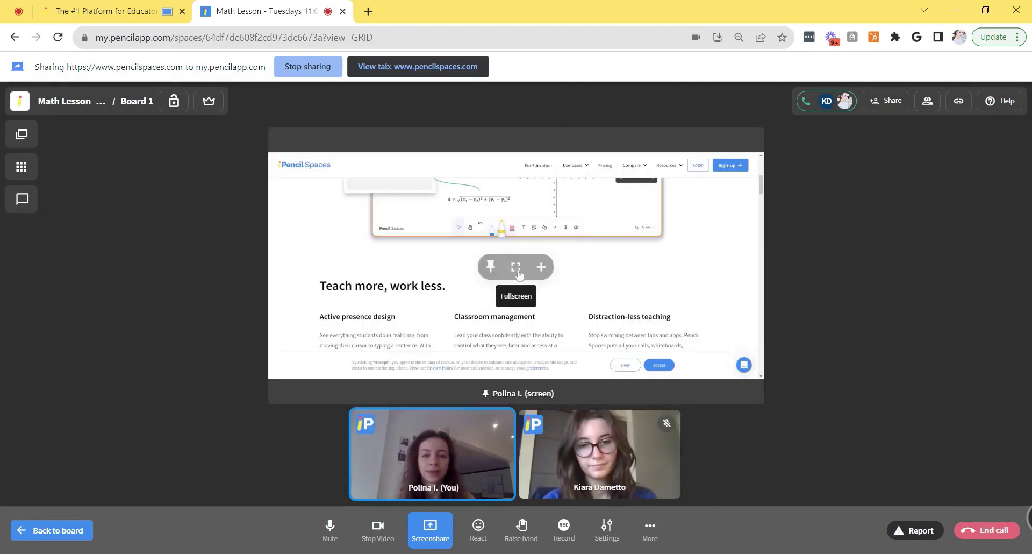
{"action": "left_click", "coordinate": [517, 274]}
{"action": "key", "text": "Escape"}
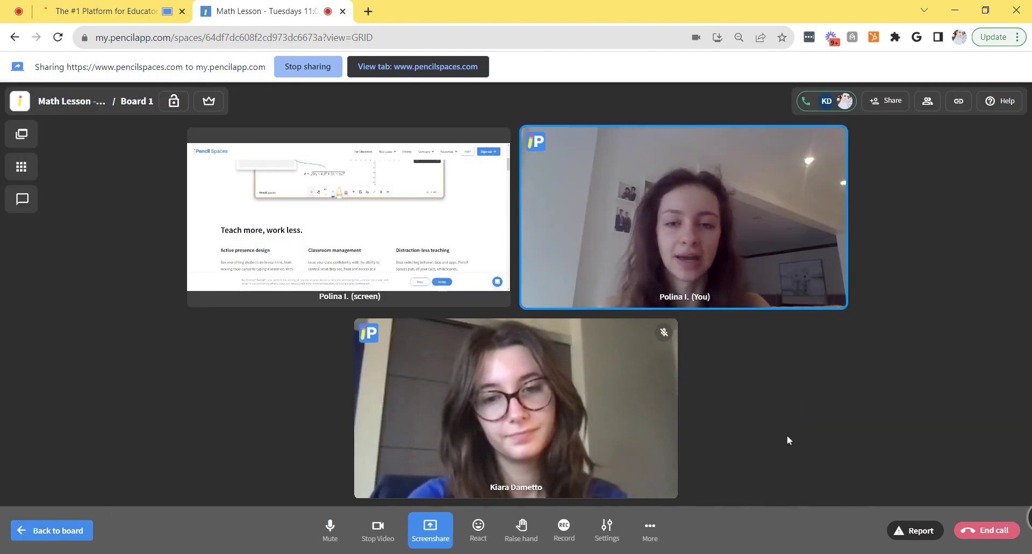
- Turn on Leader Mode for the Space and return from the call view to the board
{"action": "mouse_move", "coordinate": [450, 364]}
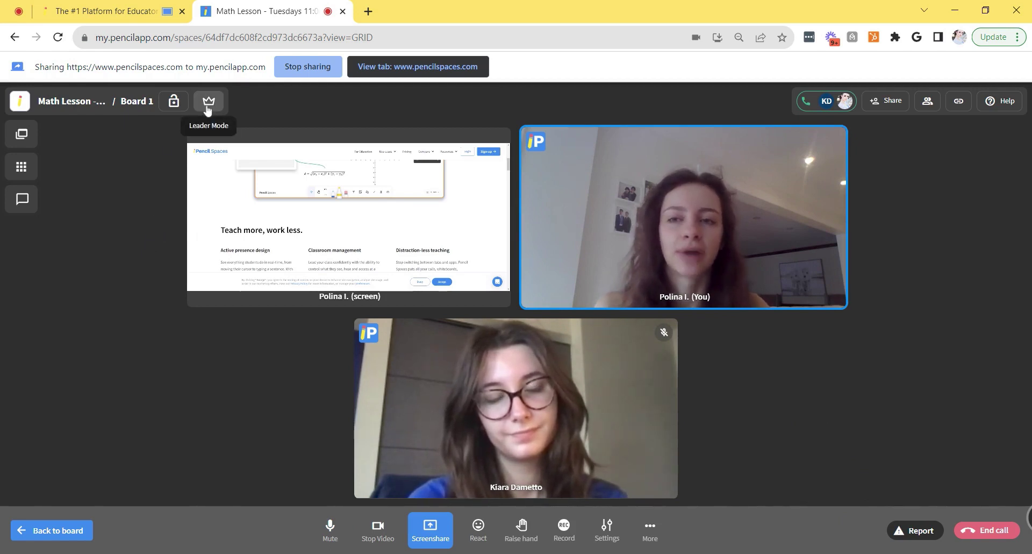
{"action": "left_click", "coordinate": [209, 106]}
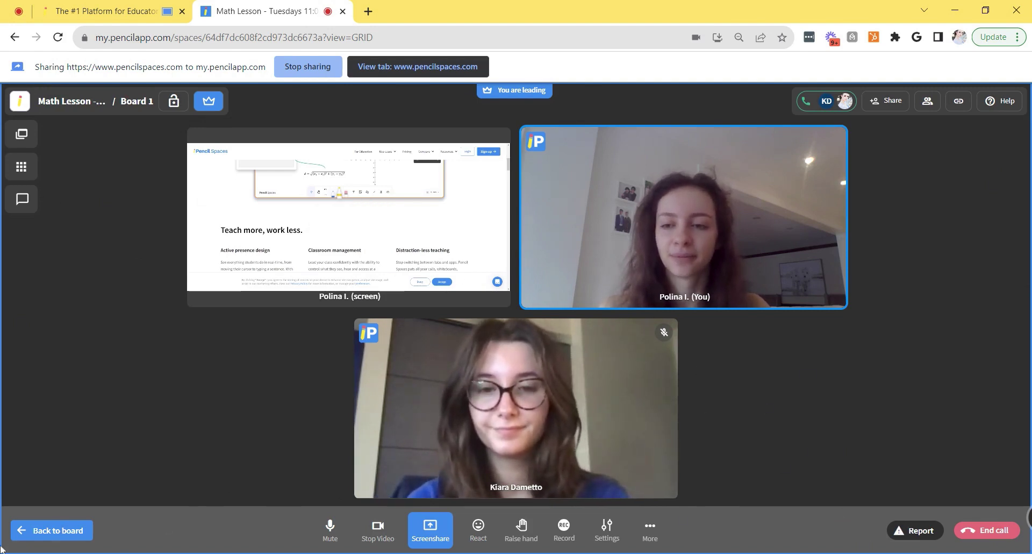
{"action": "left_click", "coordinate": [21, 531]}
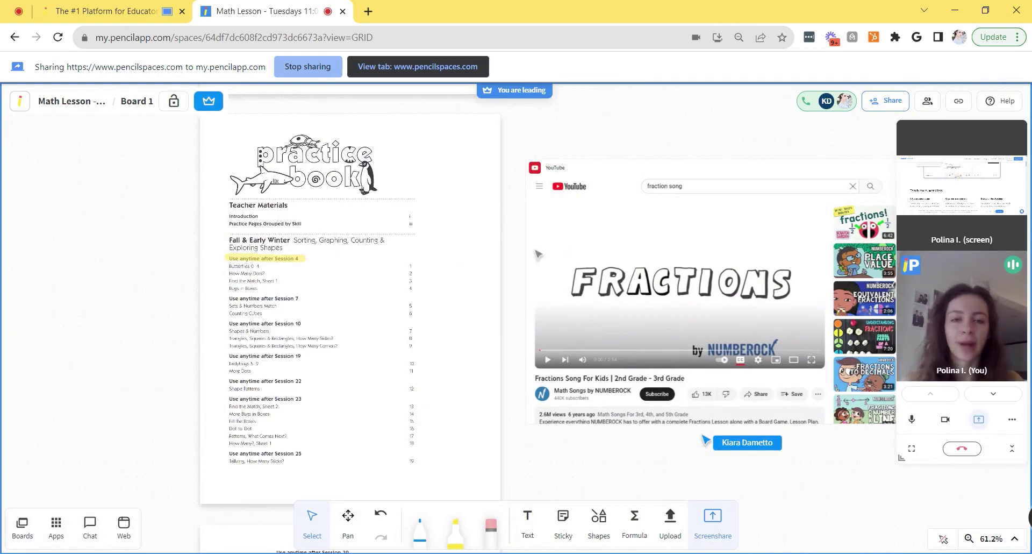
- Pan through the practice book pages on Board 1 and examine the highlighted "Use anytime after Session 4" section up close
{"action": "left_click", "coordinate": [348, 516]}
{"action": "left_click_drag", "start_coordinate": [401, 214], "coordinate": [501, 426]}
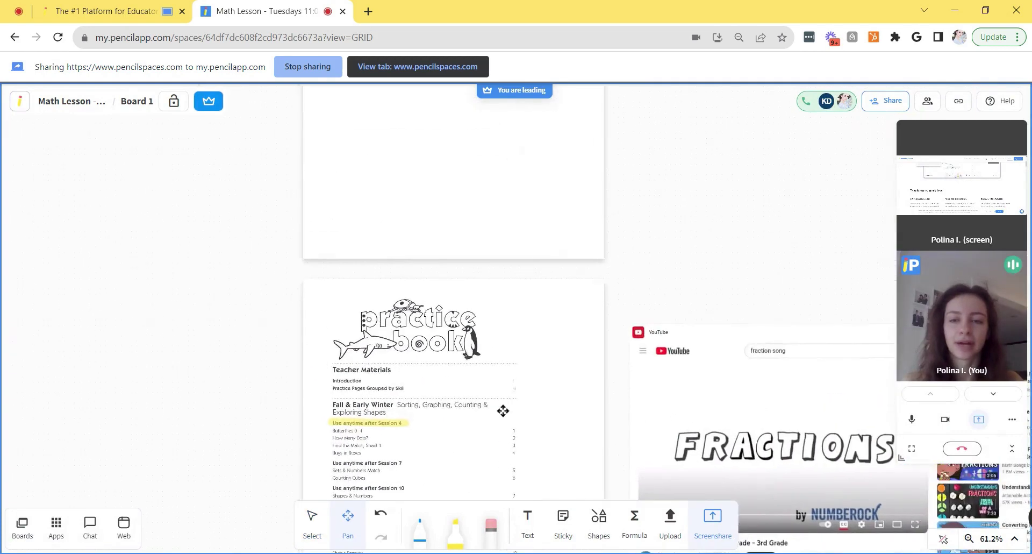
{"action": "scroll", "coordinate": [501, 426], "scroll_direction": "up", "scroll_amount": 9}
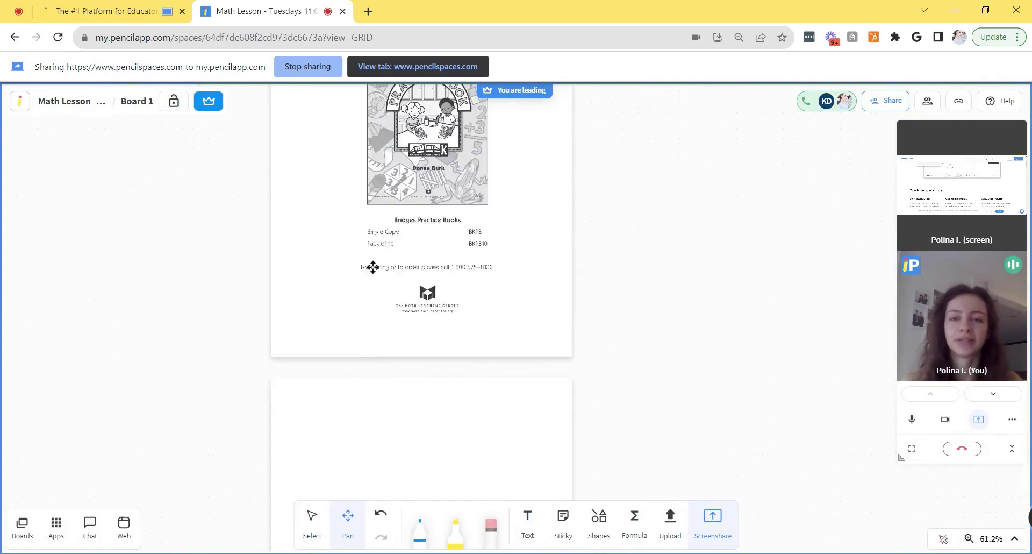
{"action": "scroll", "coordinate": [376, 296], "scroll_direction": "up", "scroll_amount": 4}
{"action": "left_click_drag", "start_coordinate": [413, 407], "coordinate": [426, 94]}
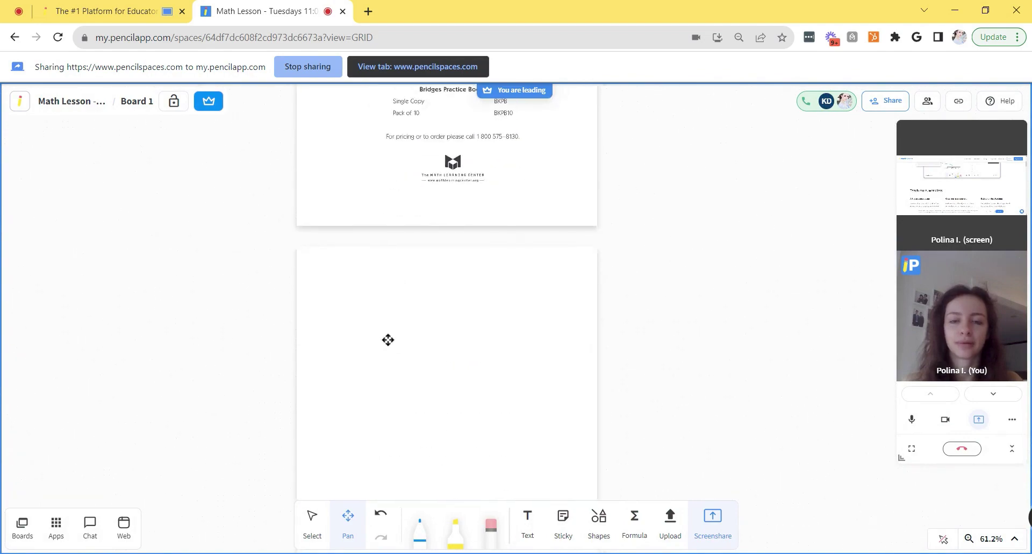
{"action": "left_click_drag", "start_coordinate": [385, 373], "coordinate": [347, 198]}
{"action": "left_click_drag", "start_coordinate": [376, 427], "coordinate": [369, 111]}
{"action": "scroll", "coordinate": [334, 284], "scroll_direction": "up", "scroll_amount": 5}
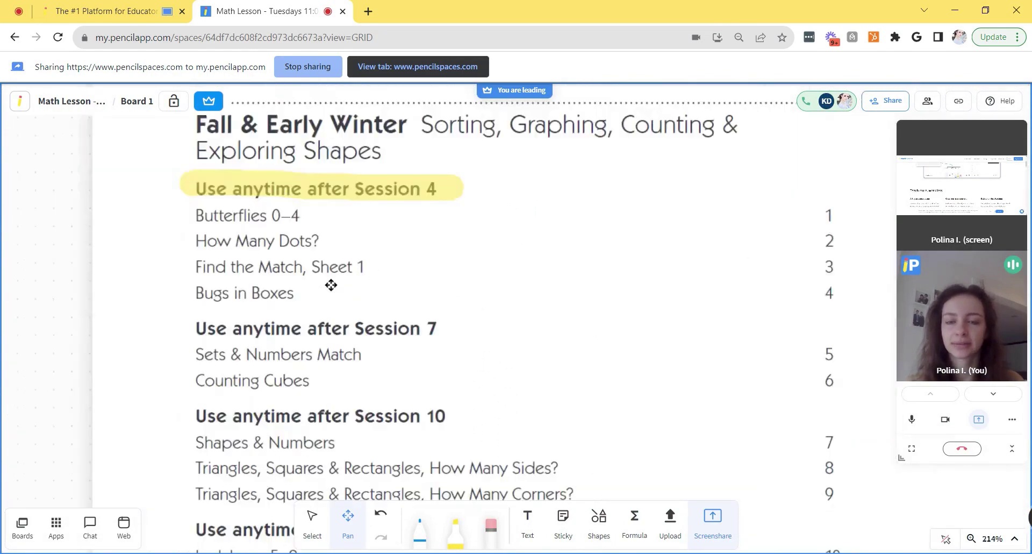
{"action": "scroll", "coordinate": [332, 285], "scroll_direction": "down", "scroll_amount": 5}
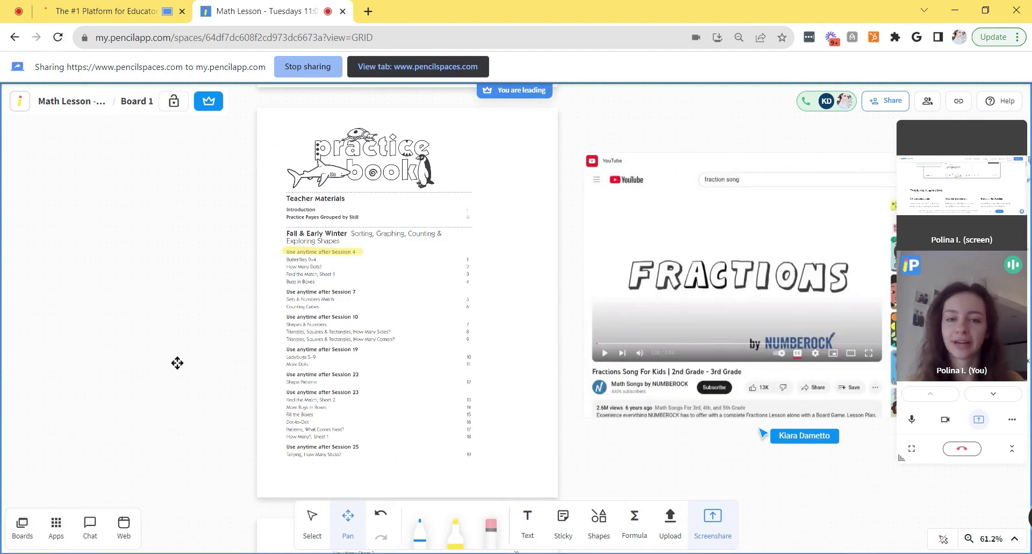
- Add a second board to the Space, and look over its management options and reordering handle
{"action": "left_click", "coordinate": [21, 522]}
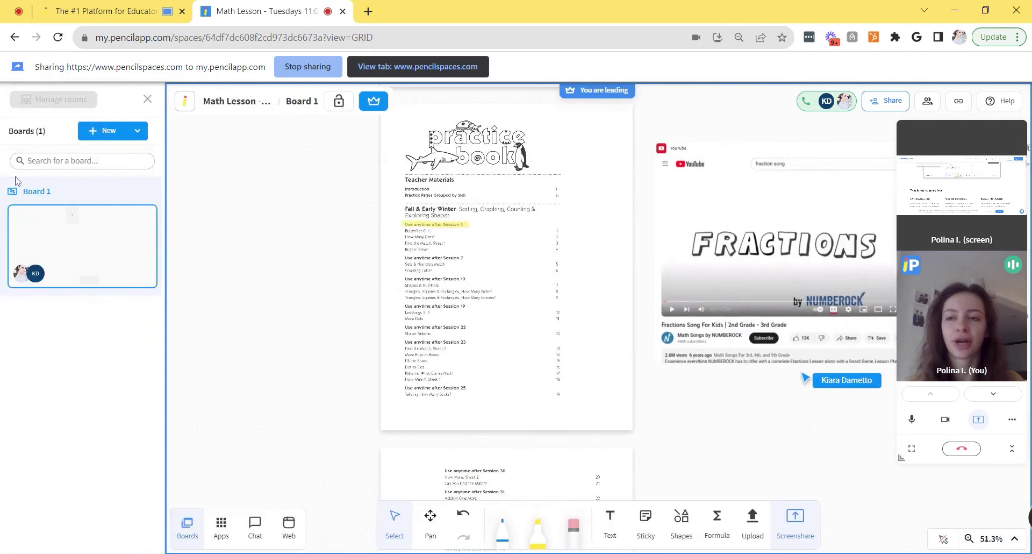
{"action": "left_click", "coordinate": [103, 134]}
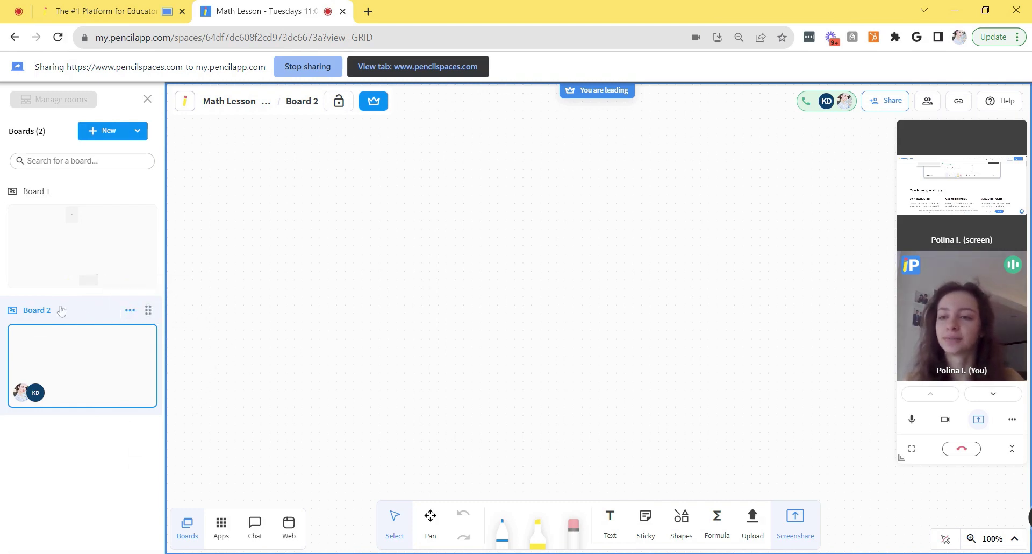
{"action": "left_click", "coordinate": [130, 309]}
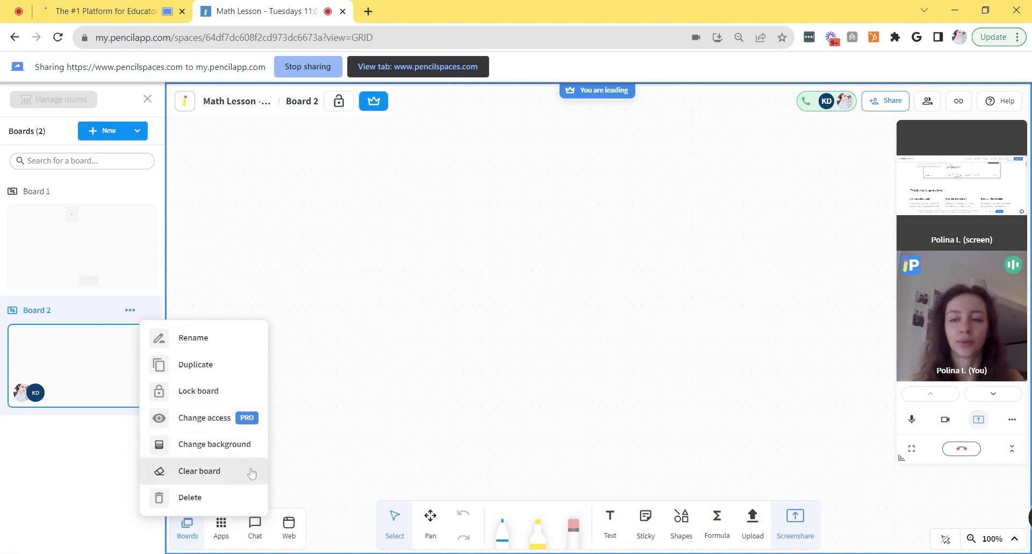
{"action": "left_click", "coordinate": [33, 329]}
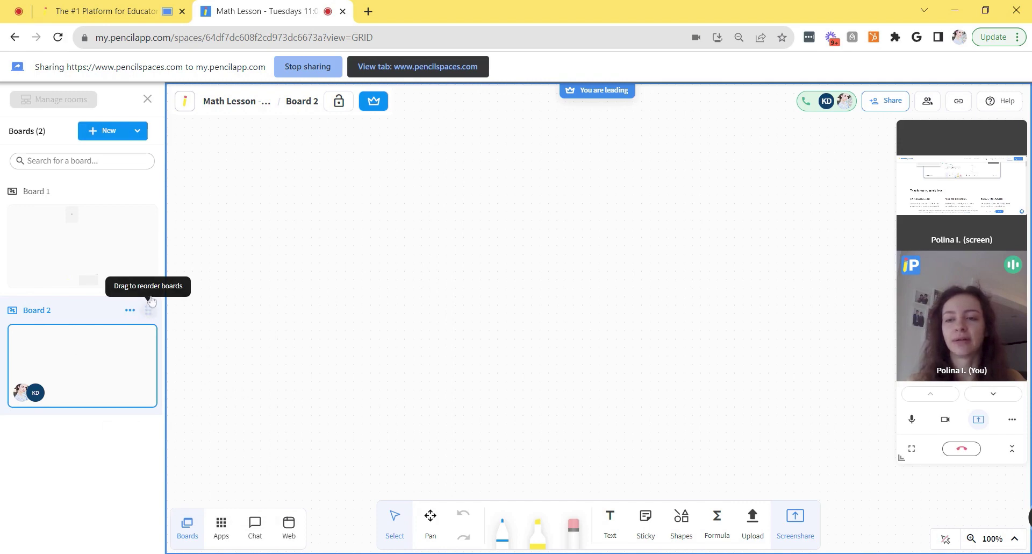
{"action": "mouse_move", "coordinate": [146, 310]}
{"action": "left_mouse_down"}
{"action": "mouse_move", "coordinate": [150, 157]}
{"action": "mouse_move", "coordinate": [157, 198]}
{"action": "mouse_move", "coordinate": [143, 374]}
{"action": "mouse_move", "coordinate": [146, 323]}
{"action": "left_mouse_up"}
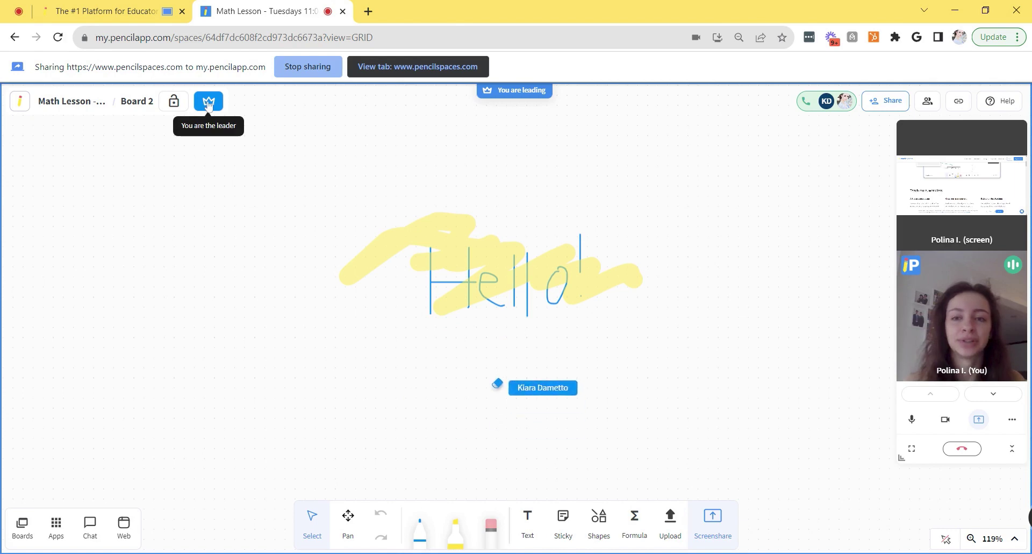
{"action": "left_click", "coordinate": [175, 107]}
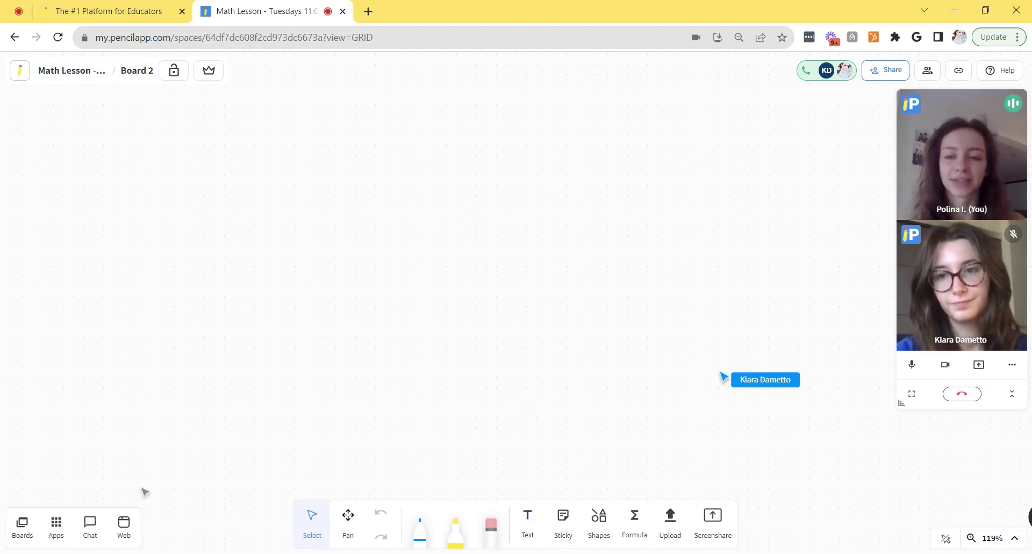
- Open the Space's group chat with everyone and send the message "Hello!"
{"action": "left_click", "coordinate": [90, 526]}
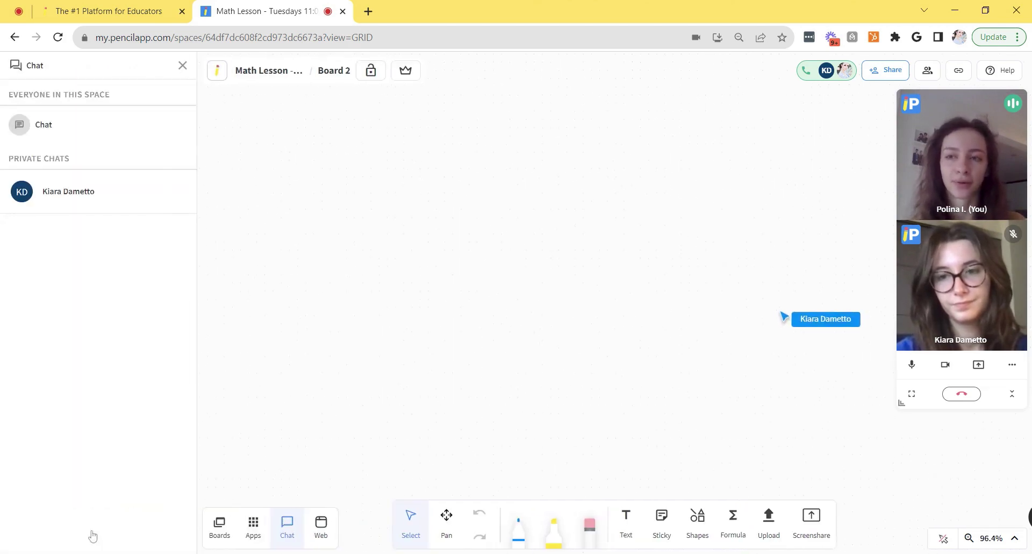
{"action": "left_click", "coordinate": [43, 122]}
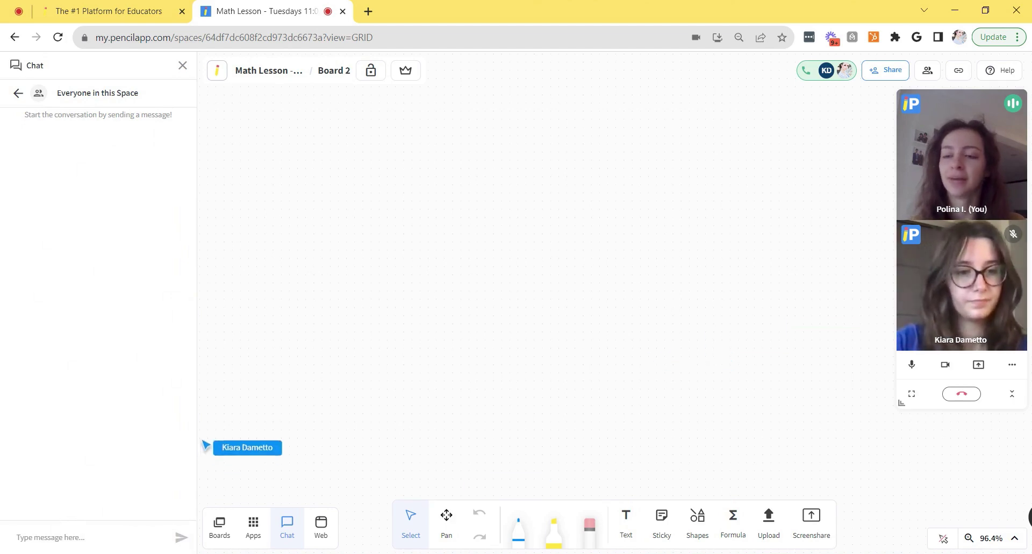
{"action": "left_click", "coordinate": [19, 93]}
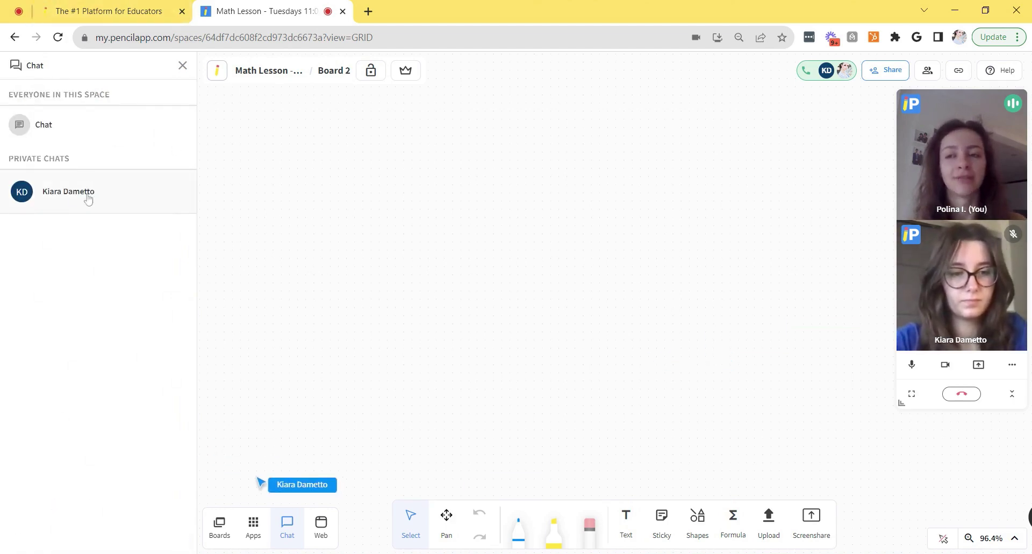
{"action": "left_click", "coordinate": [73, 127]}
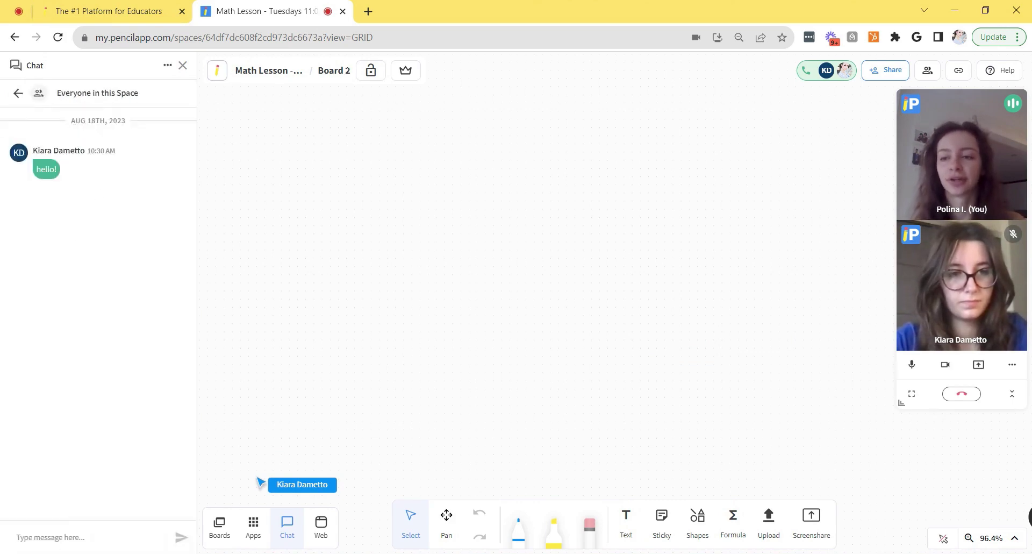
{"action": "type", "text": "Hello"}
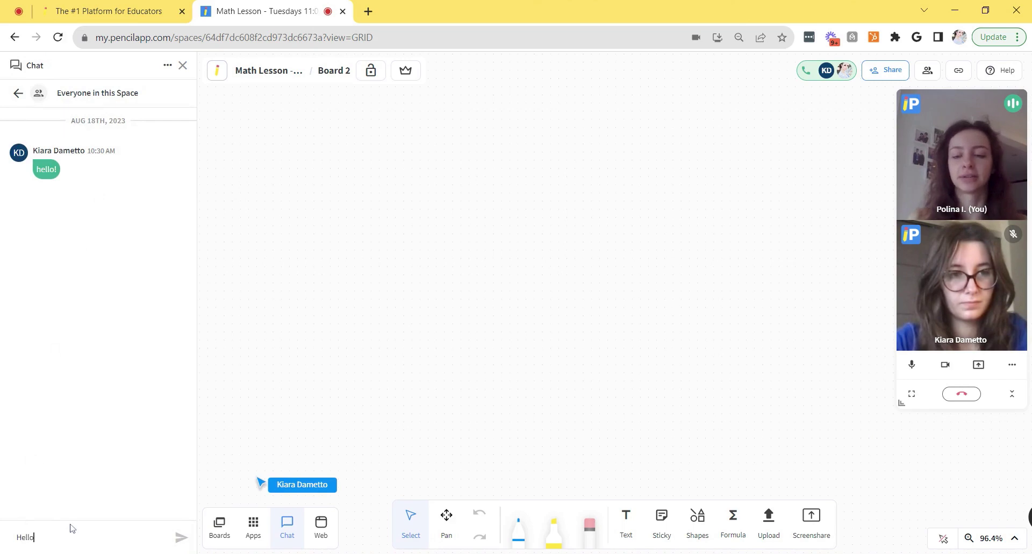
{"action": "key", "text": "Return"}
- Check the group chat's additional options and close the chat
{"action": "left_click", "coordinate": [168, 66]}
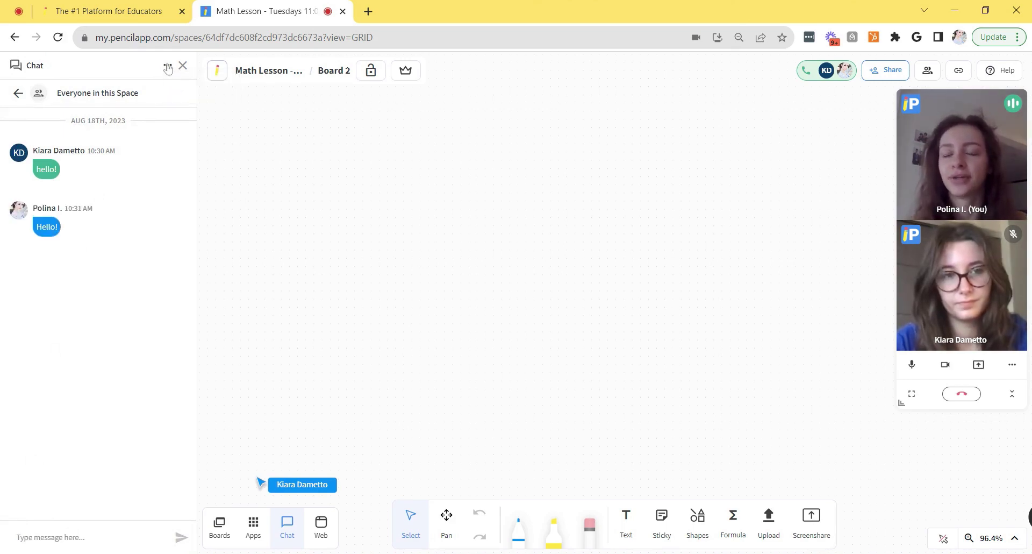
{"action": "left_click", "coordinate": [185, 89]}
{"action": "left_click", "coordinate": [570, 131]}
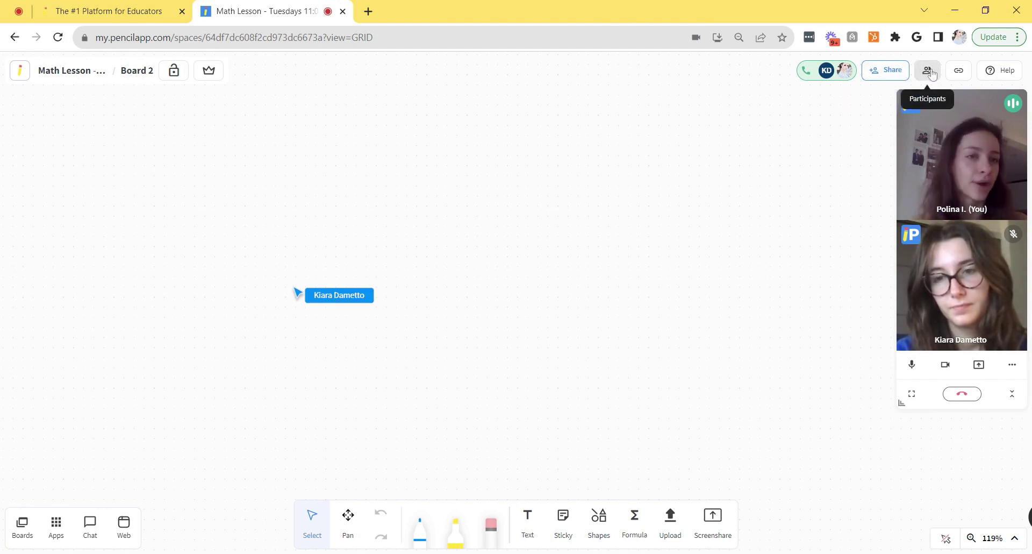
- In the participant permissions, disallow Screenshare, Message everyone in this Space and Message other participants, and apply the changes
{"action": "left_click", "coordinate": [927, 74]}
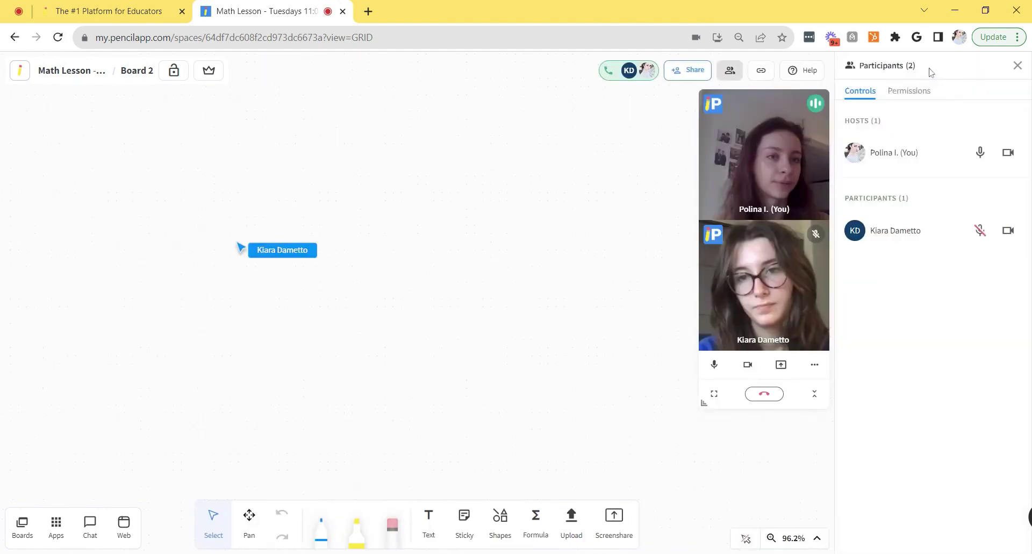
{"action": "left_click", "coordinate": [906, 94]}
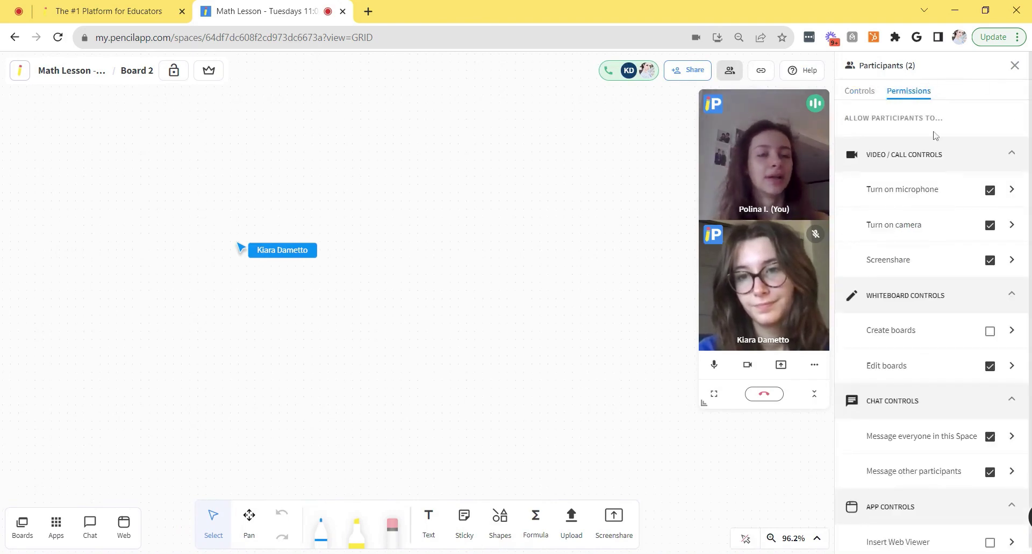
{"action": "scroll", "coordinate": [925, 322], "scroll_direction": "down", "scroll_amount": 1}
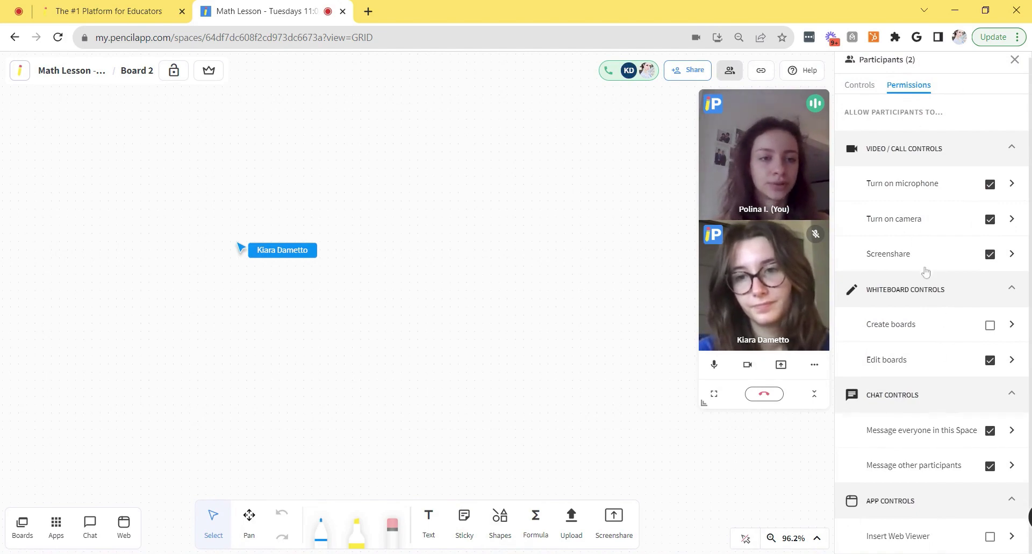
{"action": "left_click", "coordinate": [992, 258]}
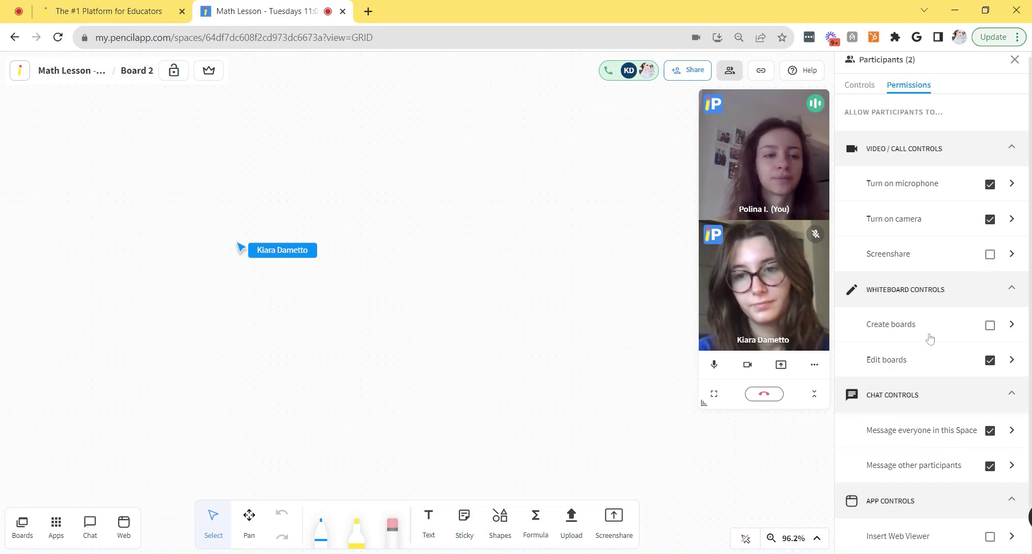
{"action": "left_click", "coordinate": [989, 359]}
{"action": "scroll", "coordinate": [981, 329], "scroll_direction": "down", "scroll_amount": 1}
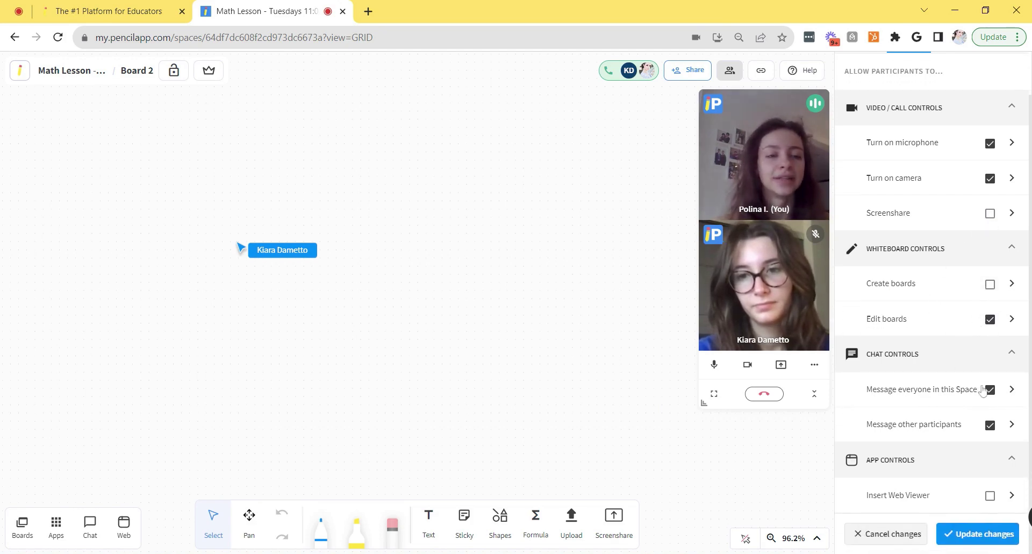
{"action": "left_click", "coordinate": [988, 425]}
{"action": "left_click", "coordinate": [990, 391]}
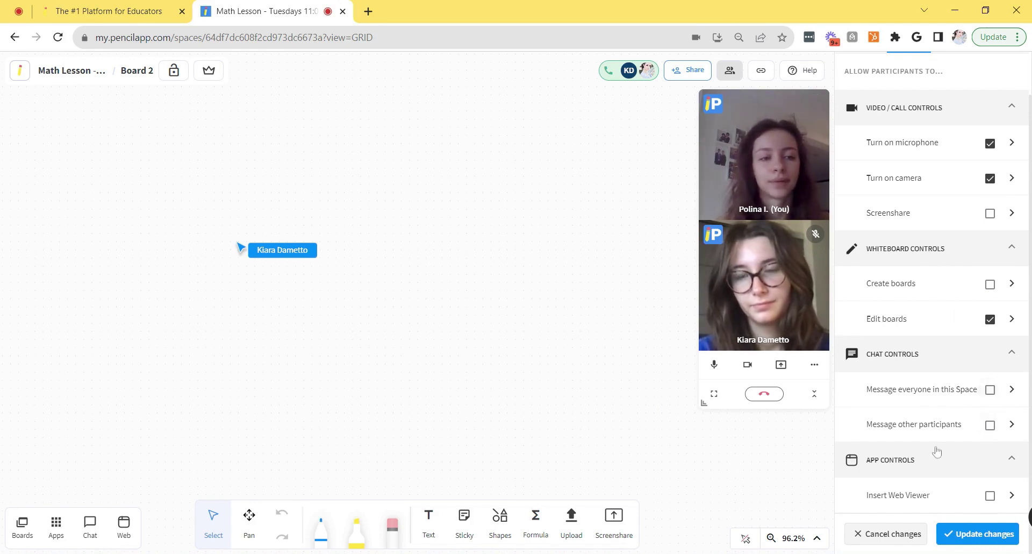
{"action": "left_click", "coordinate": [971, 537]}
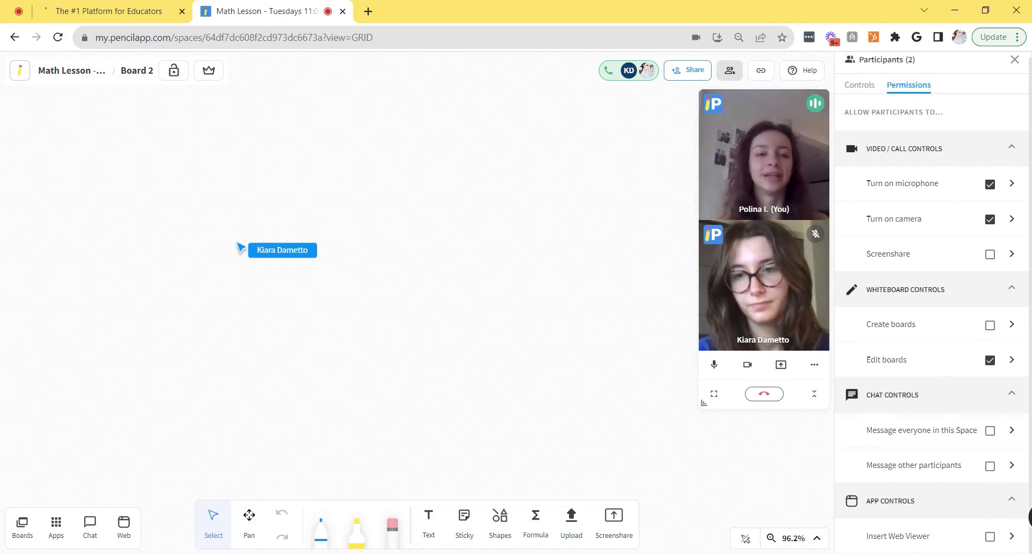
- Grant the Screenshare permission individually to the one participant in the room and apply the change
{"action": "left_click", "coordinate": [1012, 254]}
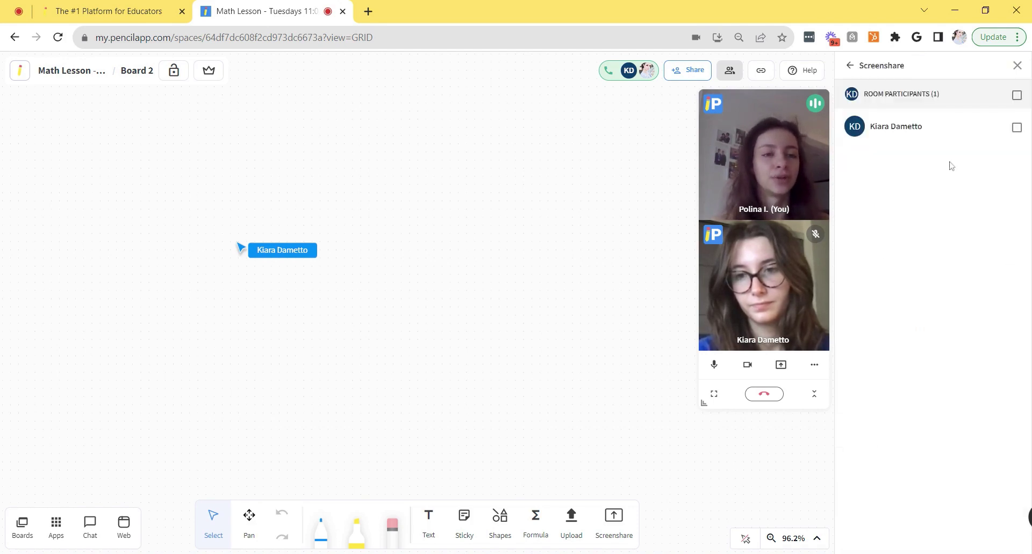
{"action": "left_click", "coordinate": [1016, 132]}
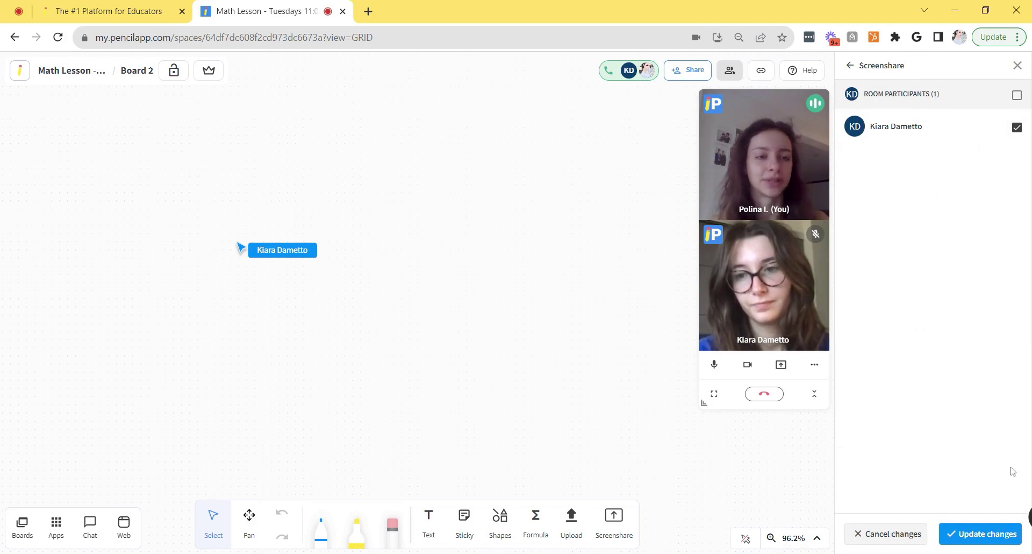
{"action": "left_click", "coordinate": [988, 534]}
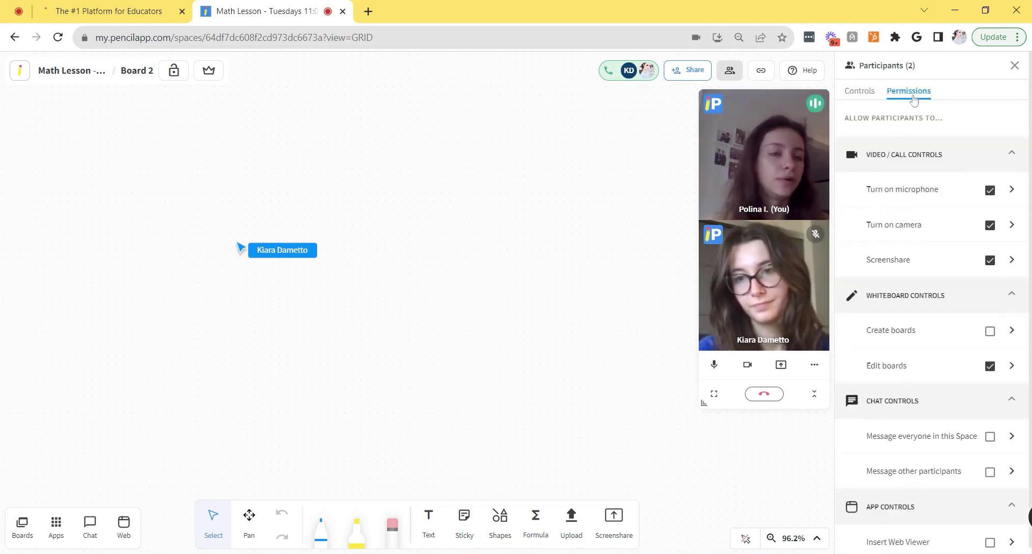
- Switch to the participant controls, view the request-to-unmute option for the muted participant, and dismiss it without sending
{"action": "left_click", "coordinate": [862, 91]}
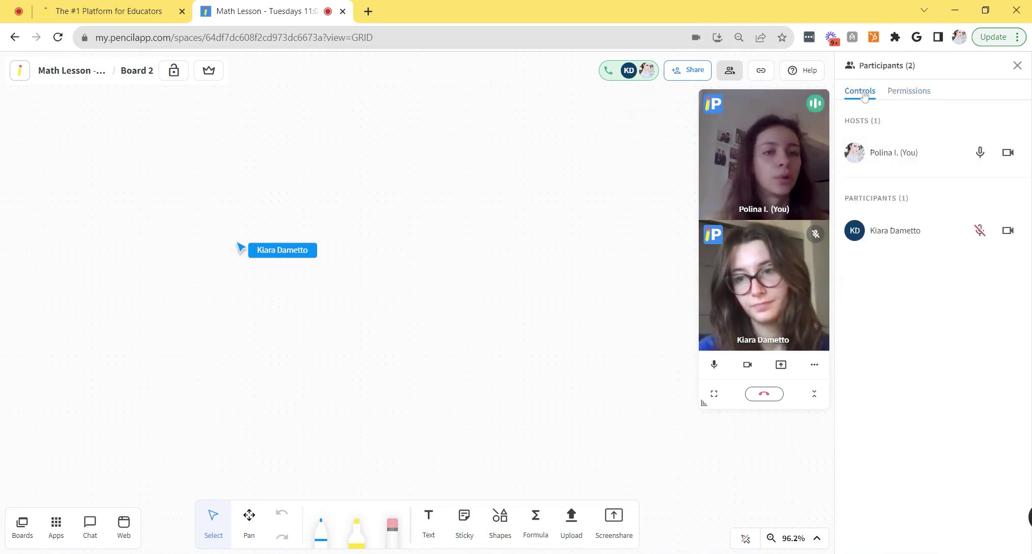
{"action": "left_click", "coordinate": [980, 230]}
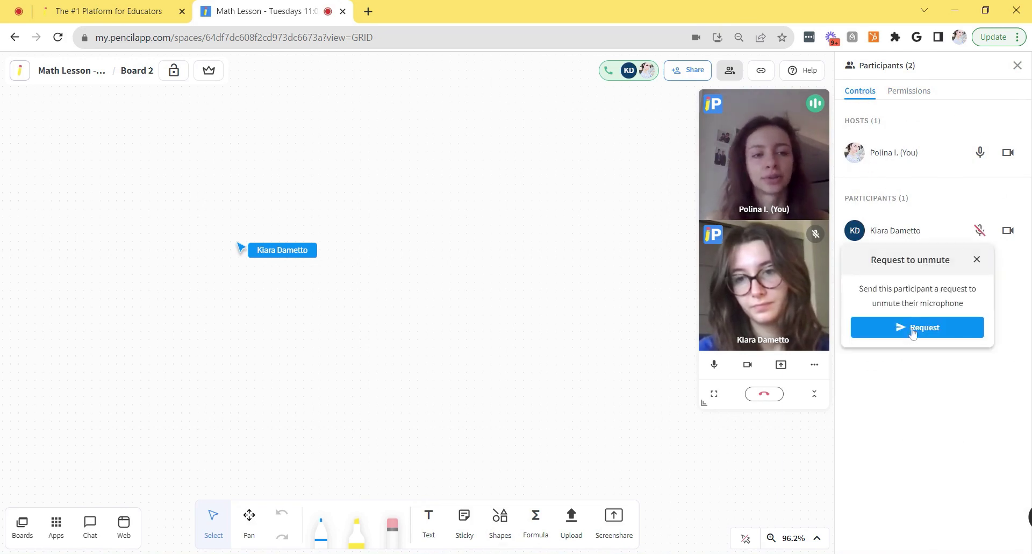
{"action": "left_click", "coordinate": [978, 262]}
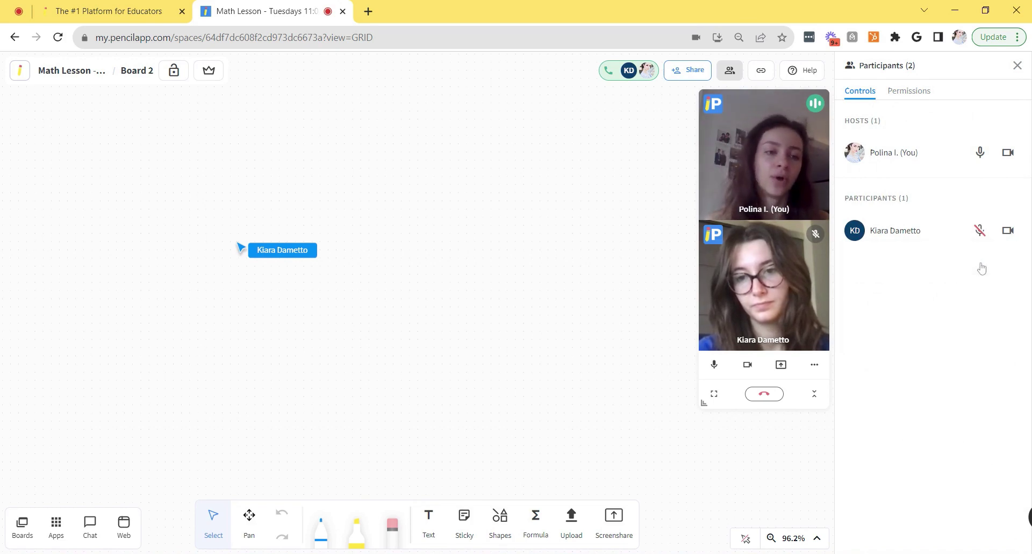
- Turn off the participant's camera and send them a request to turn it back on
{"action": "left_click", "coordinate": [1007, 231]}
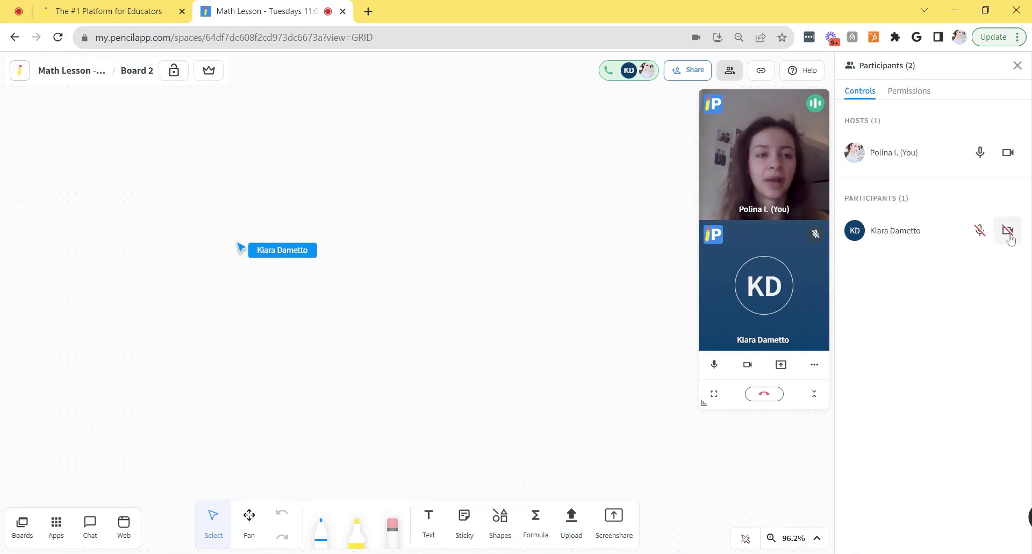
{"action": "left_click", "coordinate": [1007, 230]}
{"action": "left_click", "coordinate": [968, 327]}
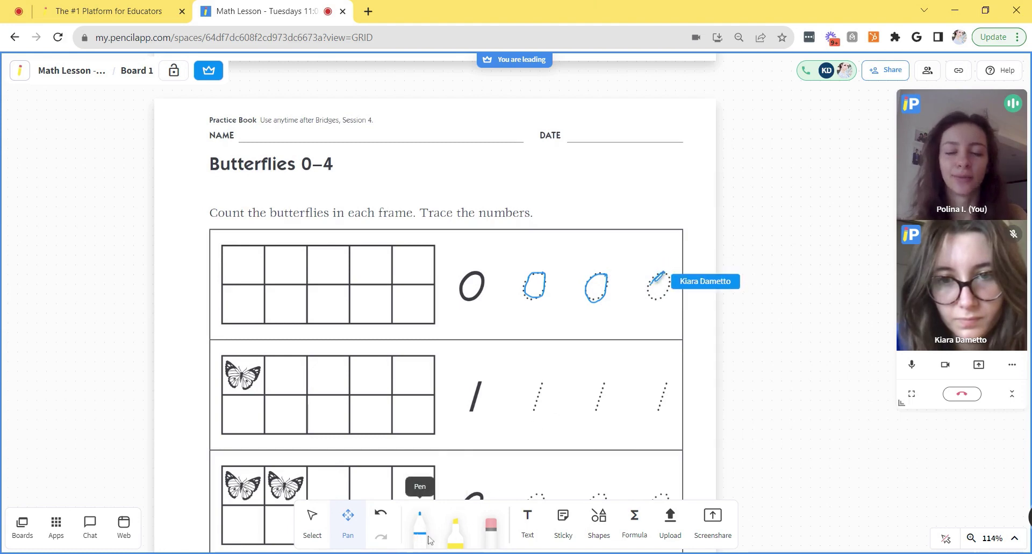
- Go through the Pen, highlighter and Text tools on the Butterflies 0–4 worksheet and return to panning
{"action": "key", "text": "p"}
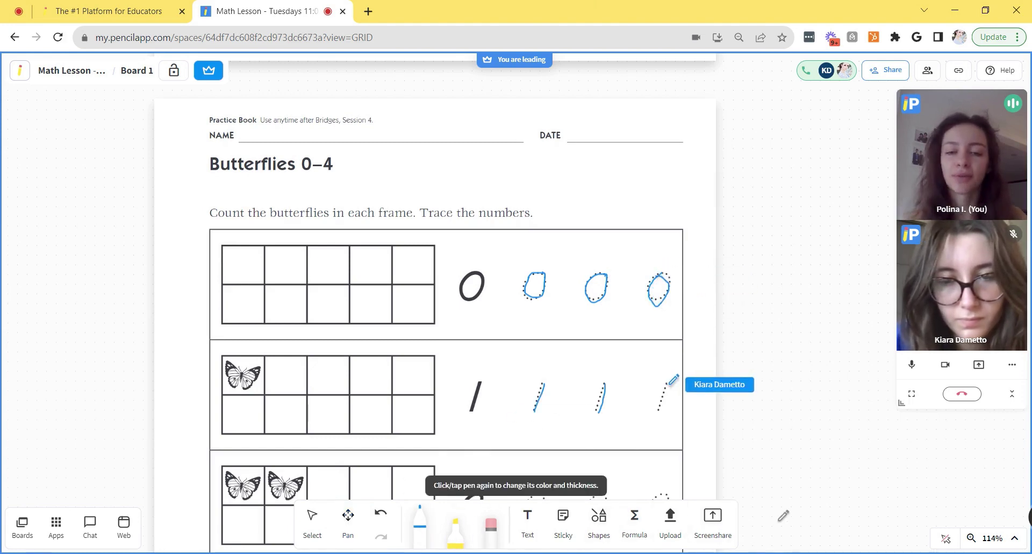
{"action": "left_click", "coordinate": [461, 533]}
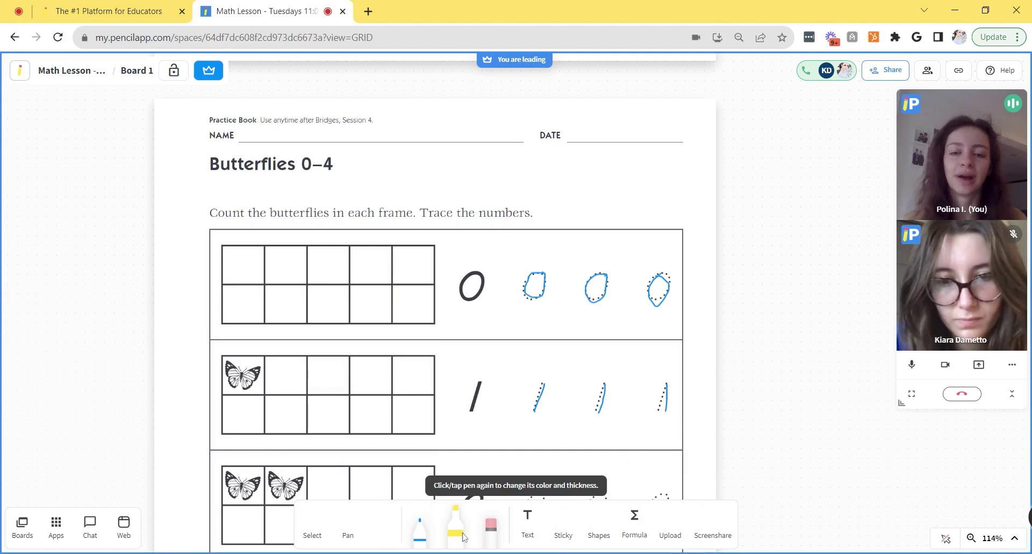
{"action": "left_click", "coordinate": [539, 528]}
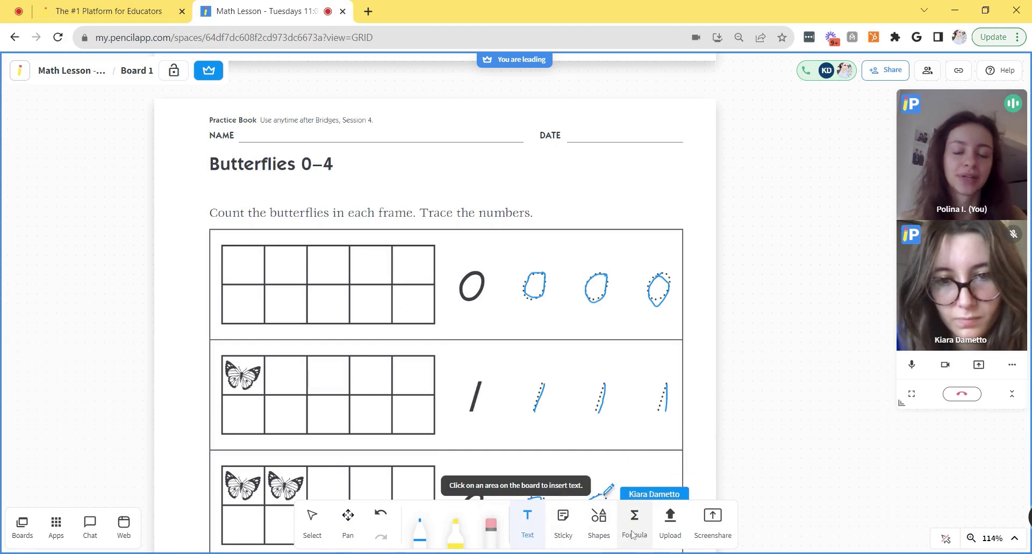
{"action": "key", "text": "space"}
{"action": "left_click_drag", "start_coordinate": [549, 437], "coordinate": [552, 371]}
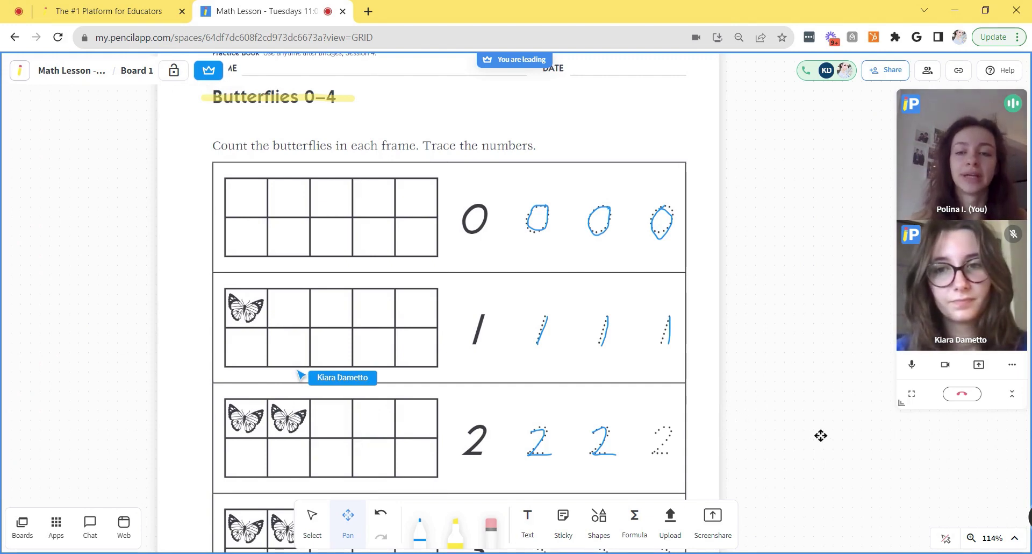
- Find the embedded YouTube app on Board 1 and show it in fullscreen
{"action": "scroll", "coordinate": [502, 161], "scroll_direction": "down", "scroll_amount": 5}
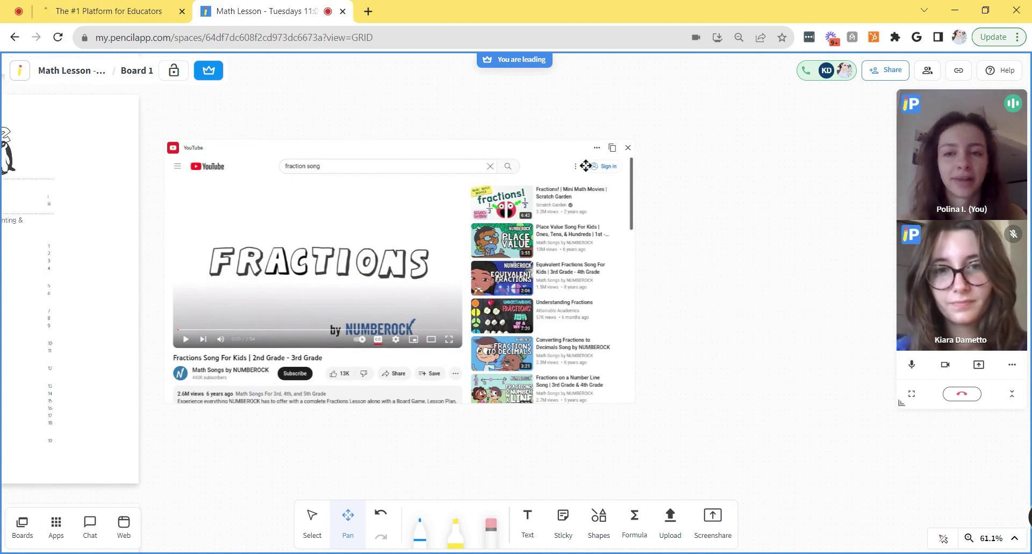
{"action": "key", "text": "v"}
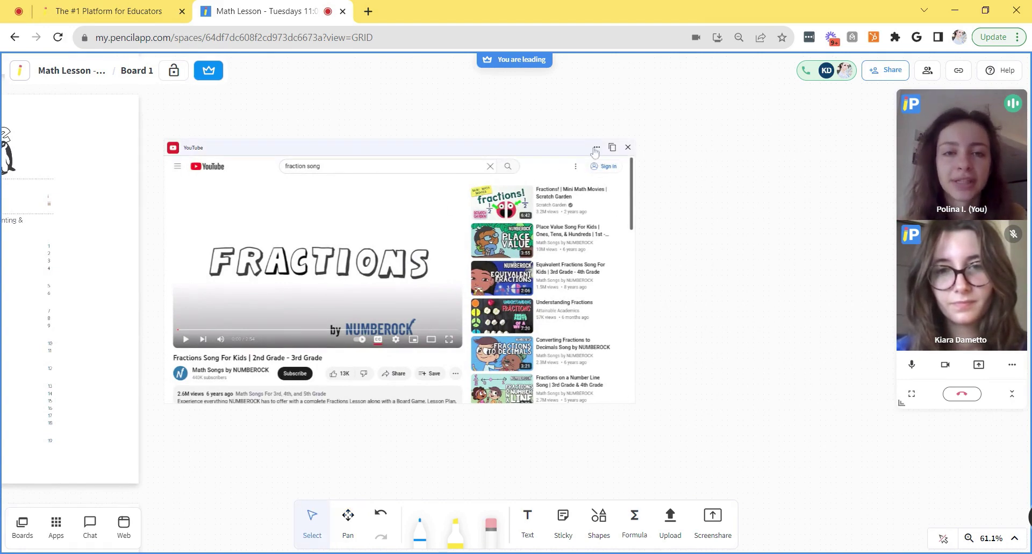
{"action": "left_click", "coordinate": [597, 148]}
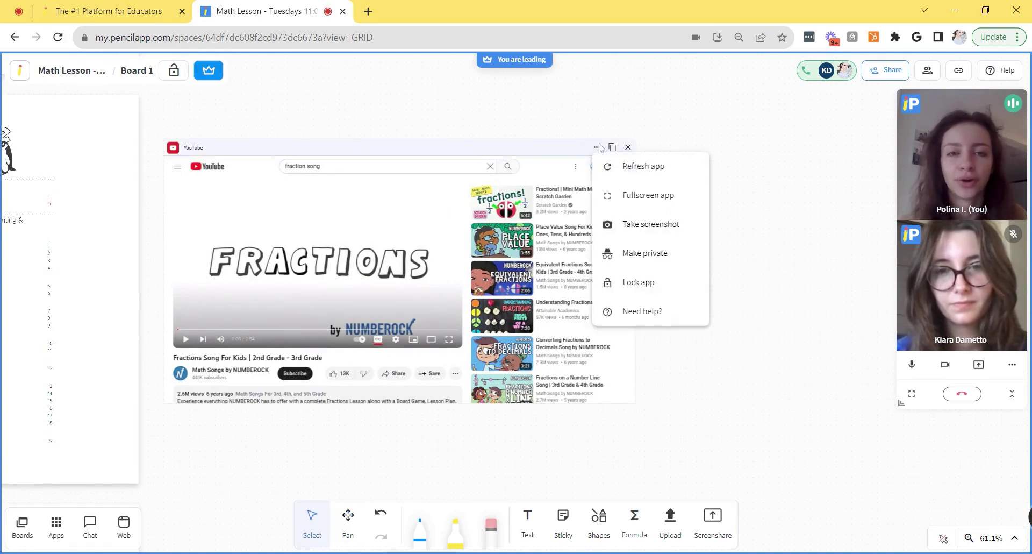
{"action": "left_click", "coordinate": [638, 202]}
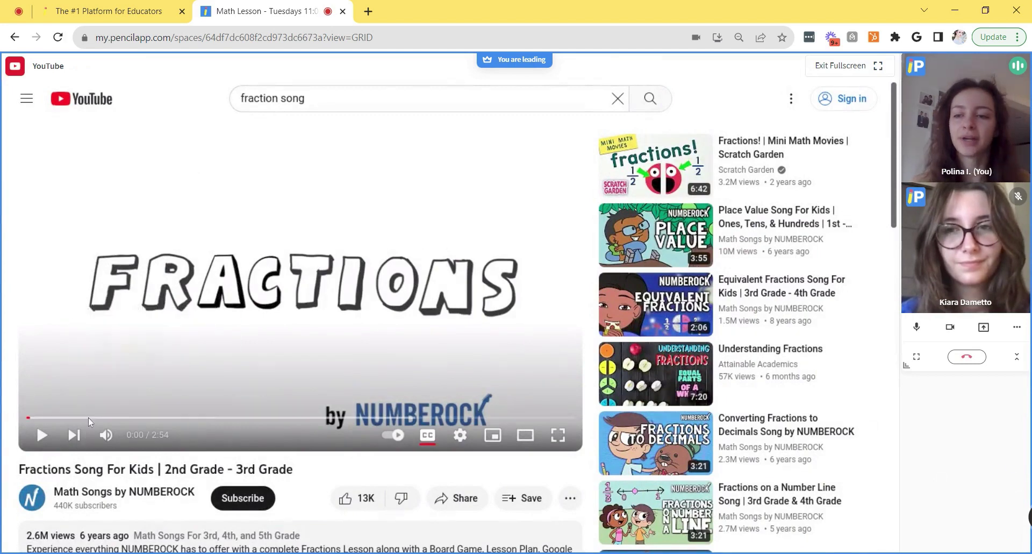
- Adjust the volume of the Fractions Song For Kids video and play it for the class
{"action": "left_click", "coordinate": [121, 437]}
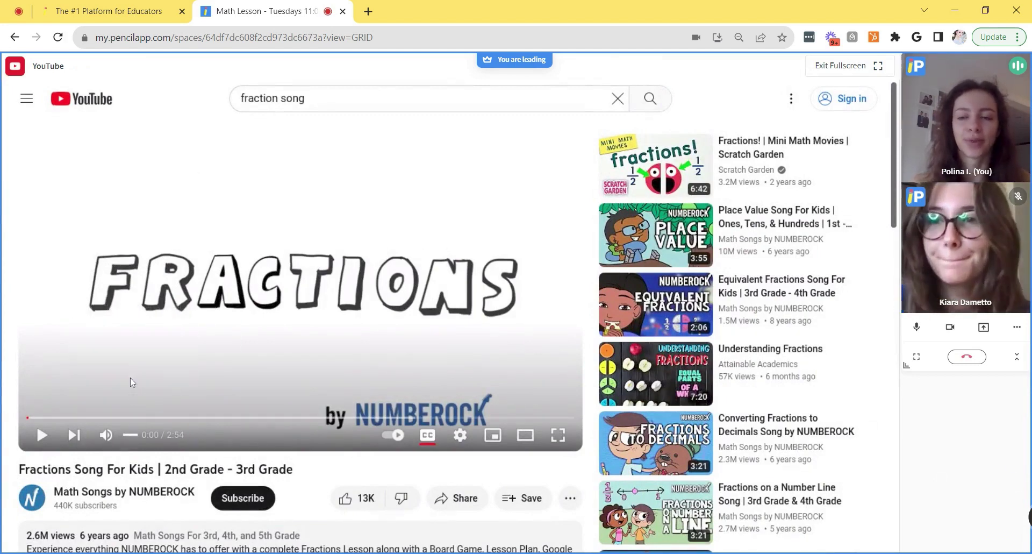
{"action": "left_click", "coordinate": [211, 357]}
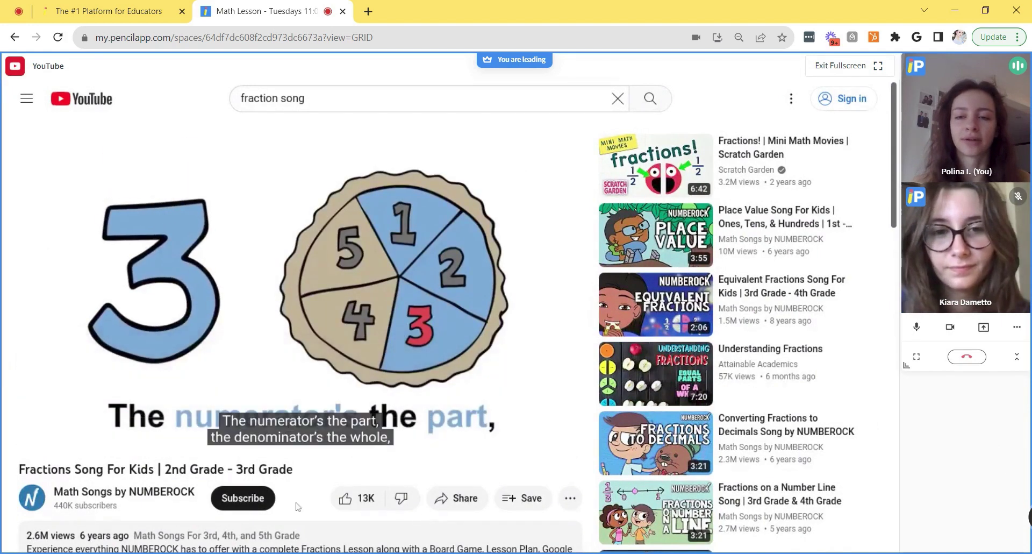
{"action": "left_click", "coordinate": [458, 448]}
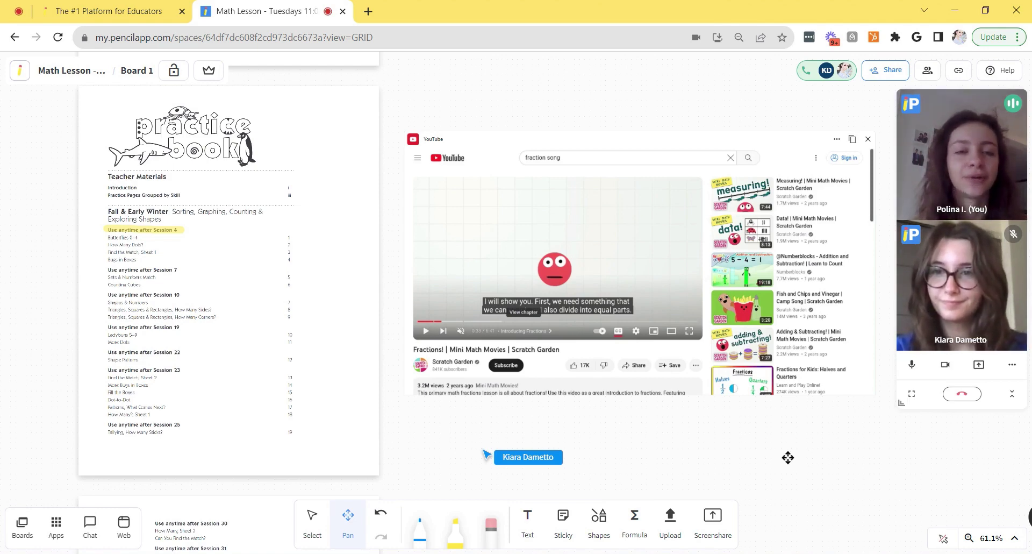
- View the help and support options and close them
{"action": "left_click", "coordinate": [998, 74]}
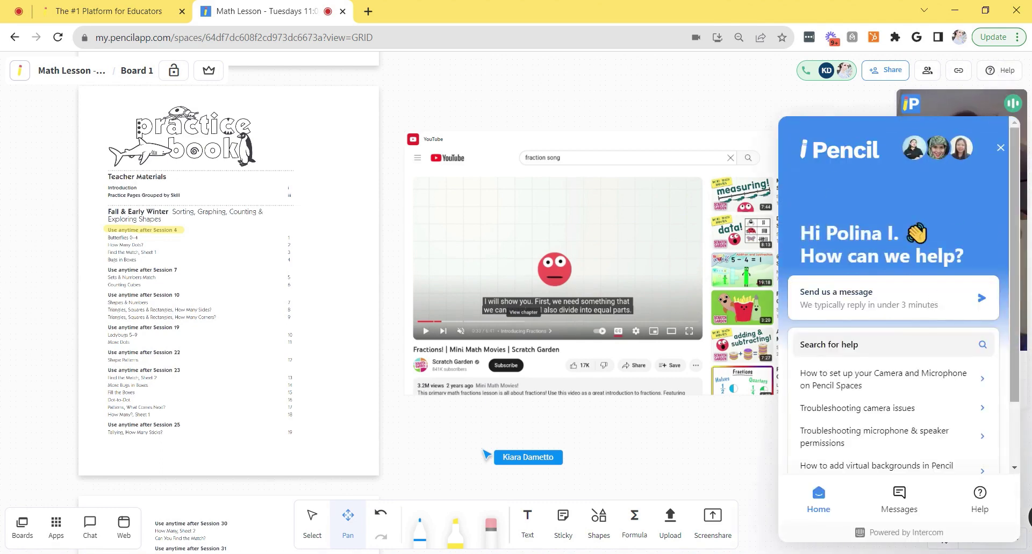
{"action": "left_click", "coordinate": [548, 394]}
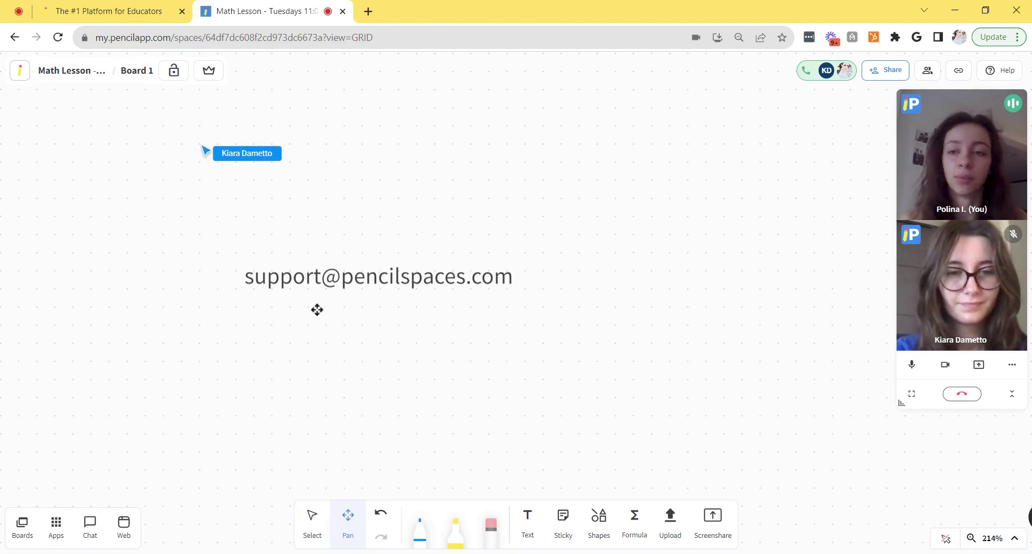
- Circle the support e-mail address on Board 1 with the blue pen
{"action": "left_click", "coordinate": [419, 529]}
{"action": "mouse_move", "coordinate": [422, 249]}
{"action": "left_mouse_down"}
{"action": "mouse_move", "coordinate": [377, 242]}
{"action": "mouse_move", "coordinate": [273, 351]}
{"action": "left_mouse_up"}
{"action": "mouse_move", "coordinate": [336, 357]}
{"action": "left_mouse_down"}
{"action": "mouse_move", "coordinate": [594, 255]}
{"action": "mouse_move", "coordinate": [410, 237]}
{"action": "left_mouse_up"}
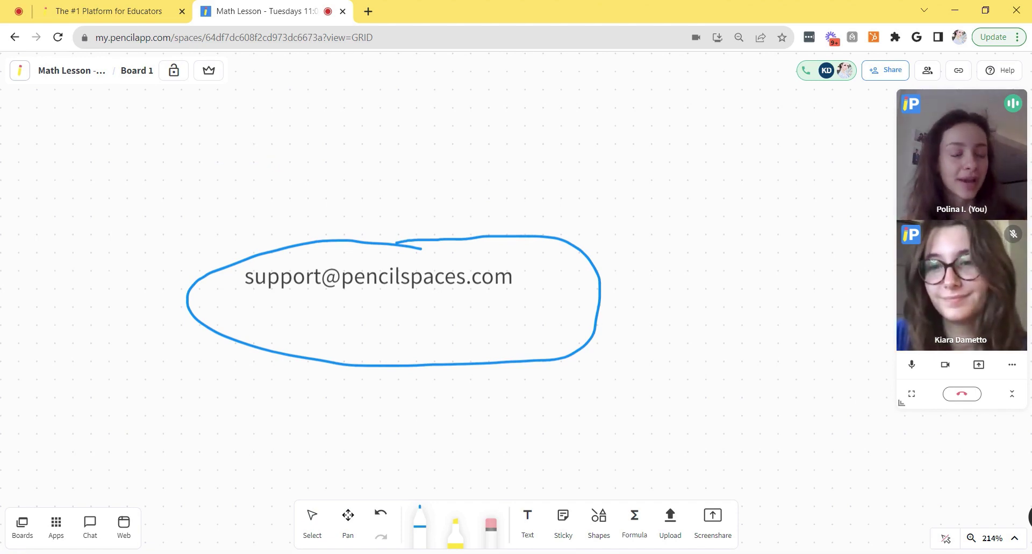